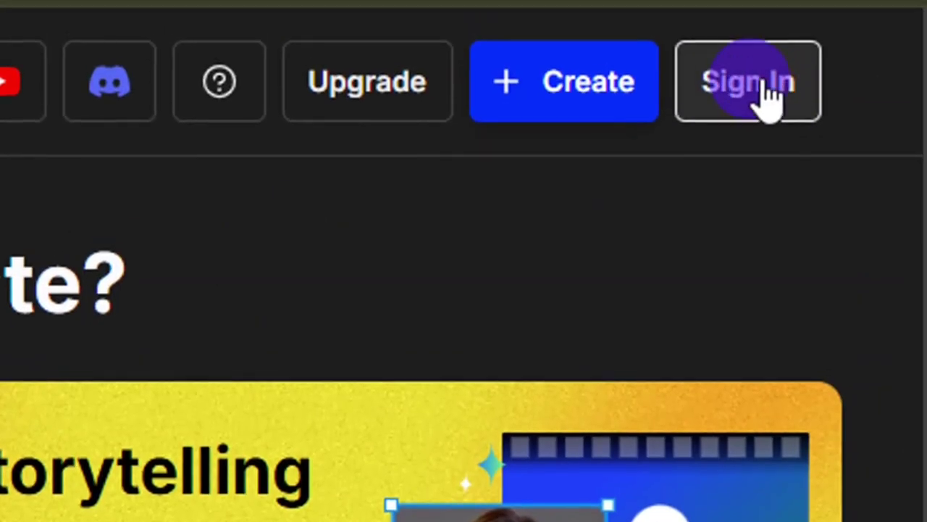
# Sign in to OpenArt with the Google account option.
pyautogui.click(762, 86)
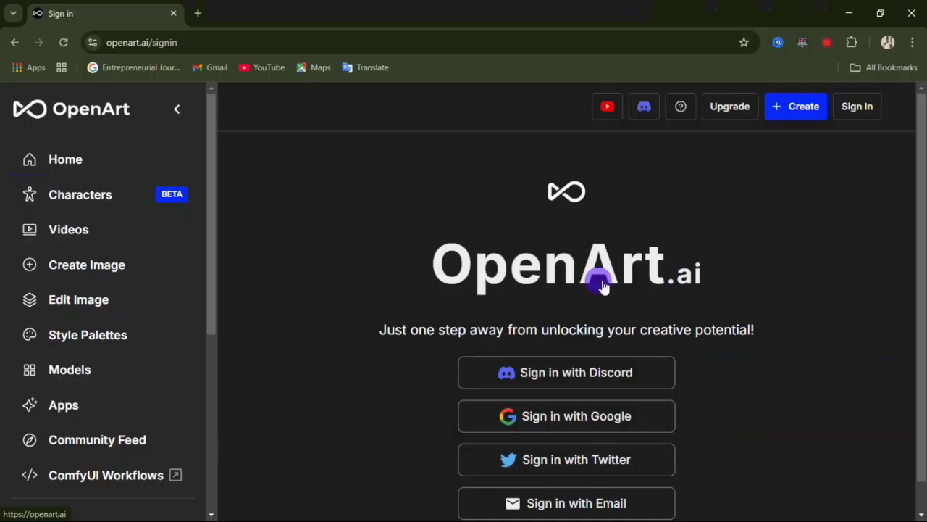
pyautogui.scroll(-1, 674, 300)
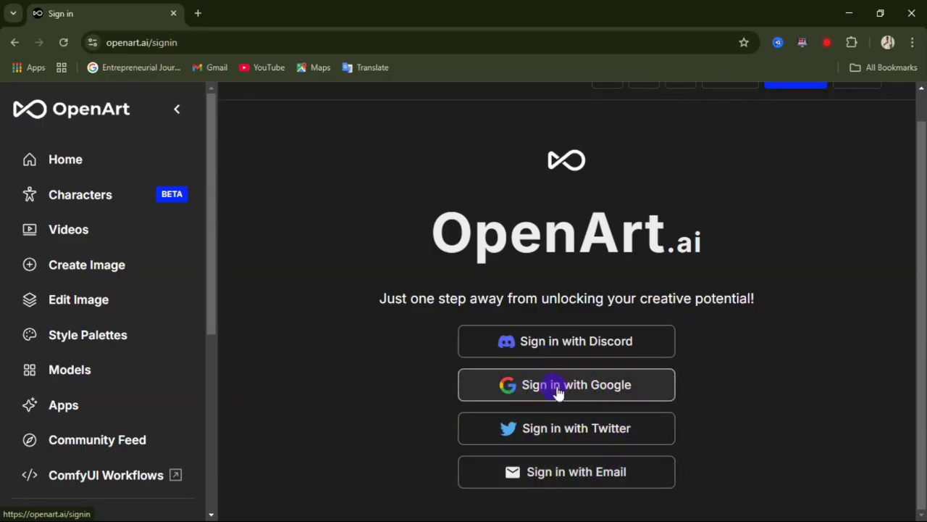
pyautogui.click(586, 399)
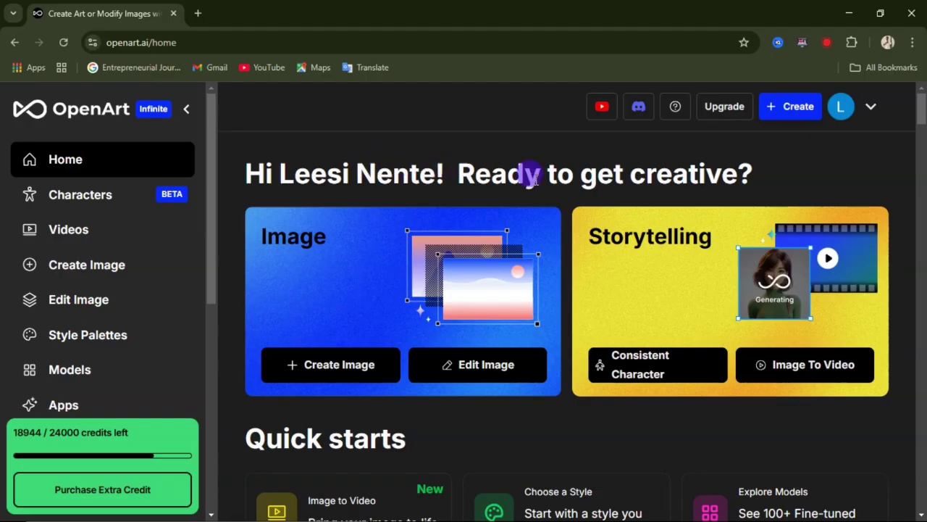
# Look over the home page's tools and featured apps, and open the image creation workspace.
pyautogui.scroll(-1, 399, 289)
pyautogui.scroll(1, 403, 284)
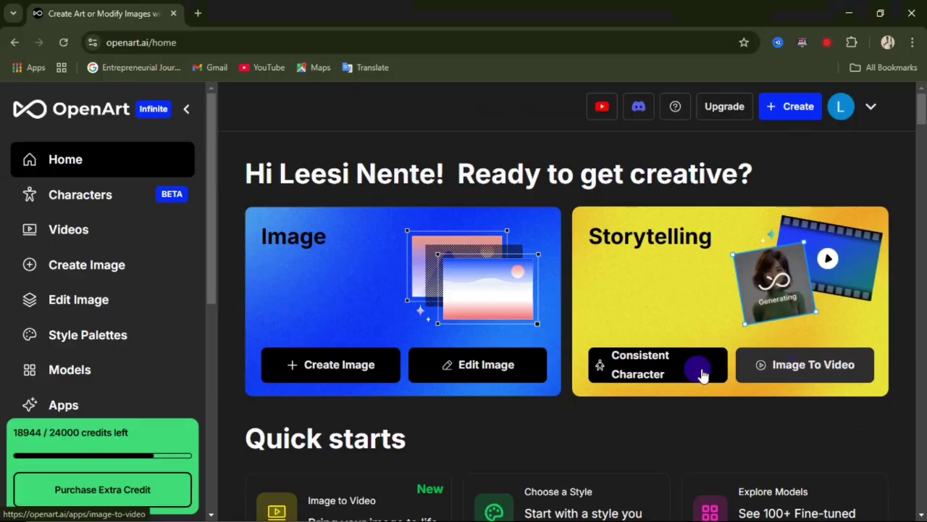
pyautogui.scroll(-3, 677, 435)
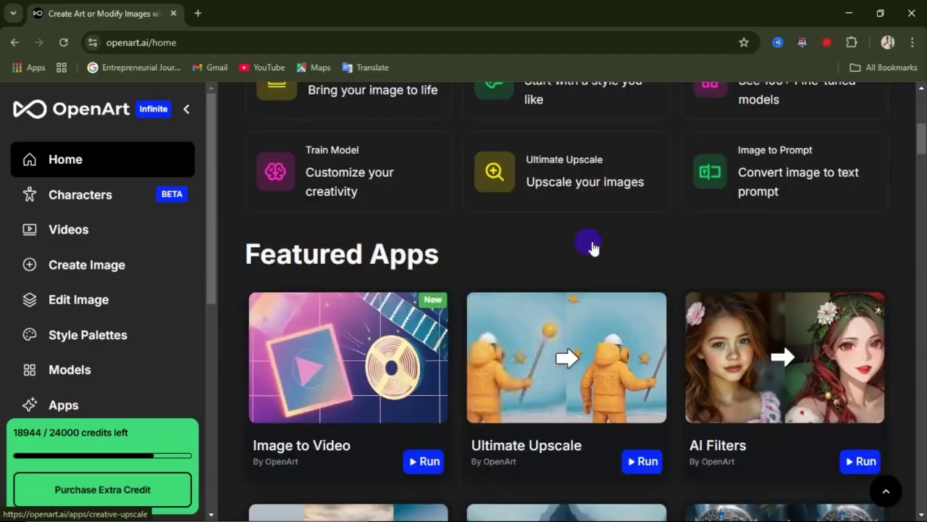
pyautogui.scroll(6, 592, 246)
pyautogui.scroll(1, 592, 246)
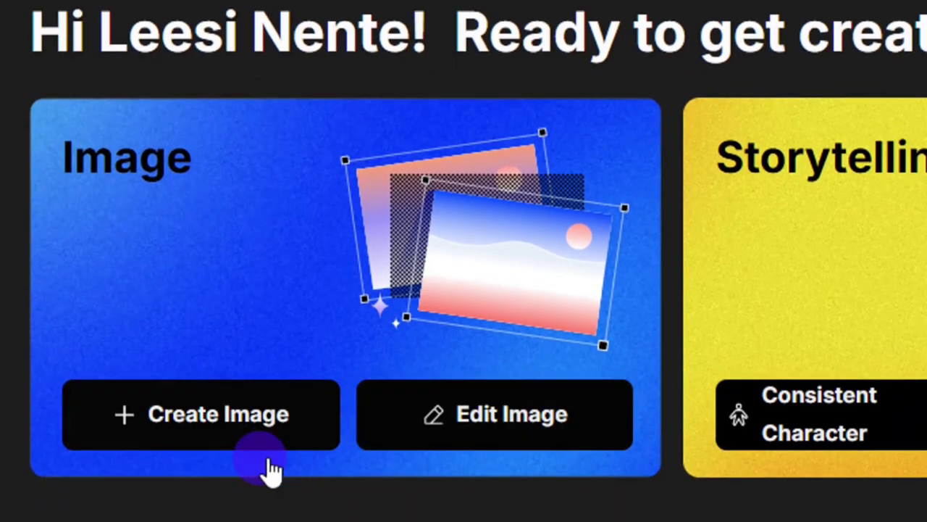
pyautogui.click(268, 444)
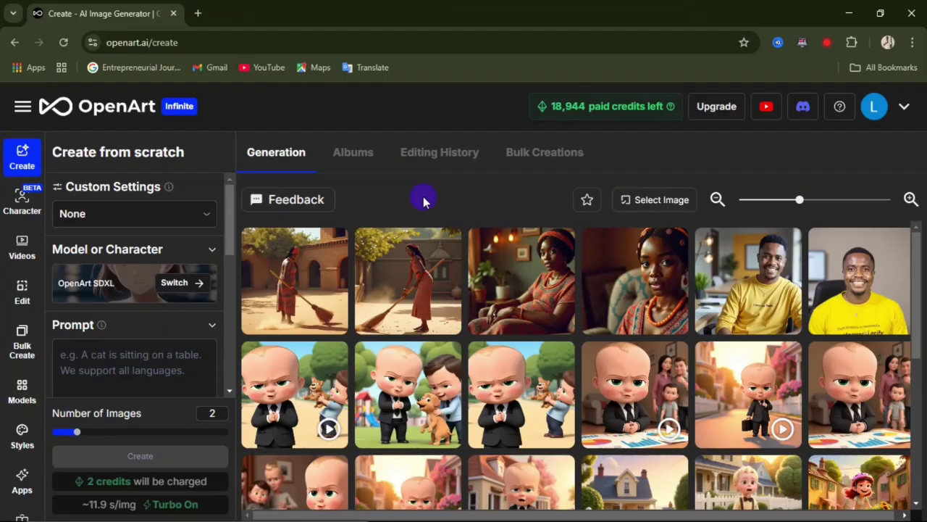
# Look through the previously generated images and the available custom settings presets.
pyautogui.scroll(-3, 471, 304)
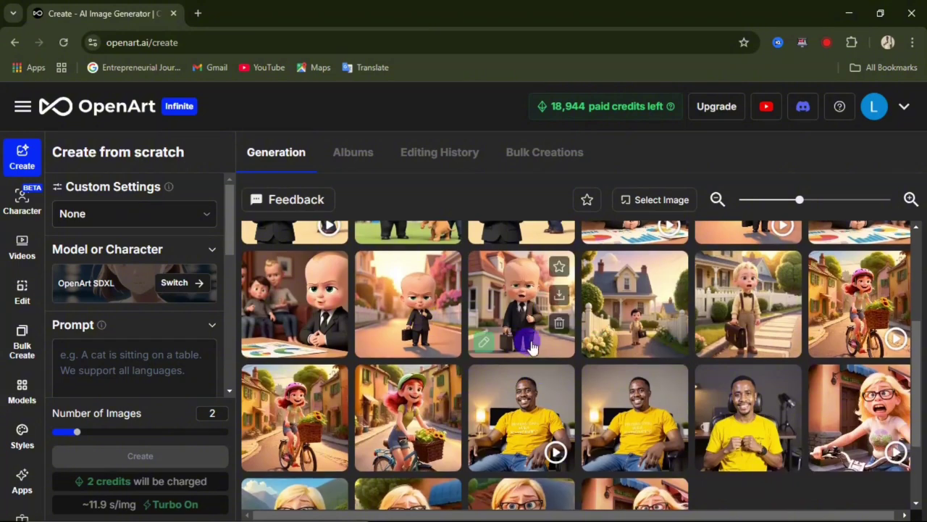
pyautogui.scroll(-2, 478, 326)
pyautogui.scroll(5, 487, 347)
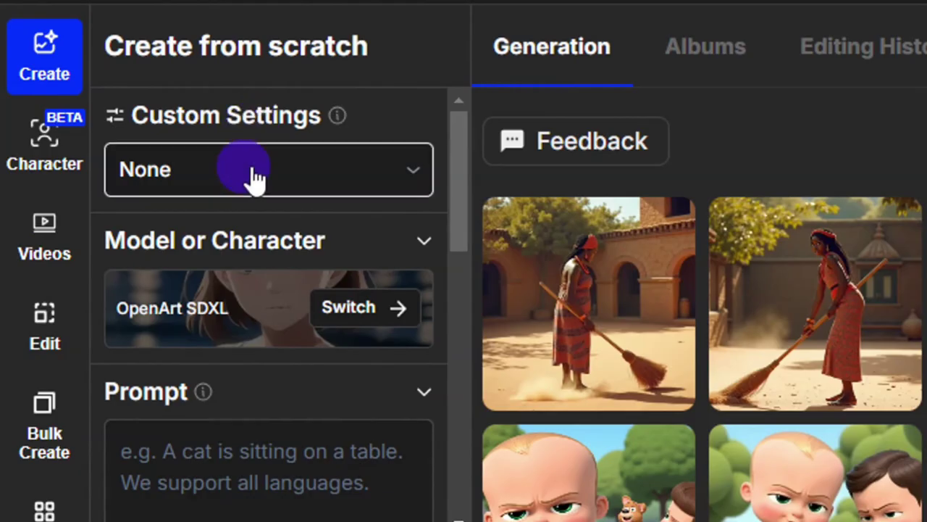
pyautogui.click(411, 172)
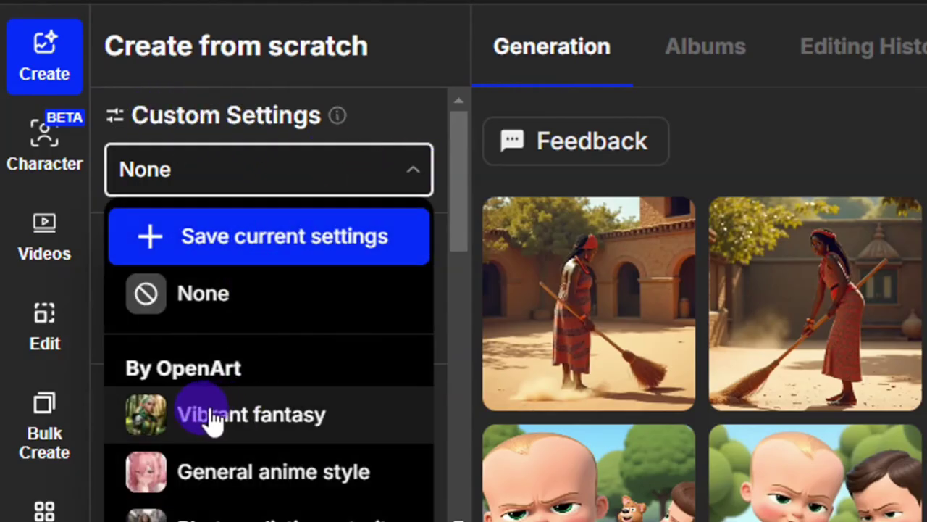
pyautogui.click(407, 171)
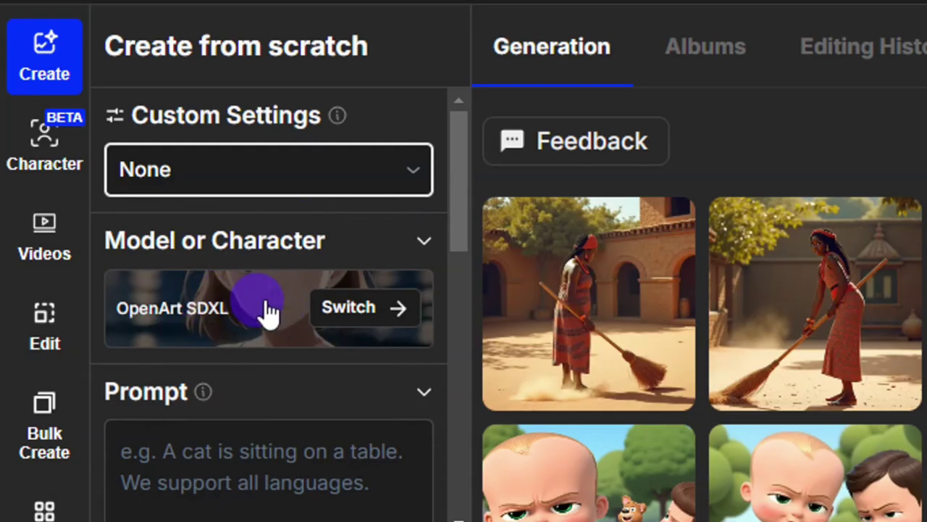
# Browse the public models and switch the generation model to Flux Realism.
pyautogui.click(360, 313)
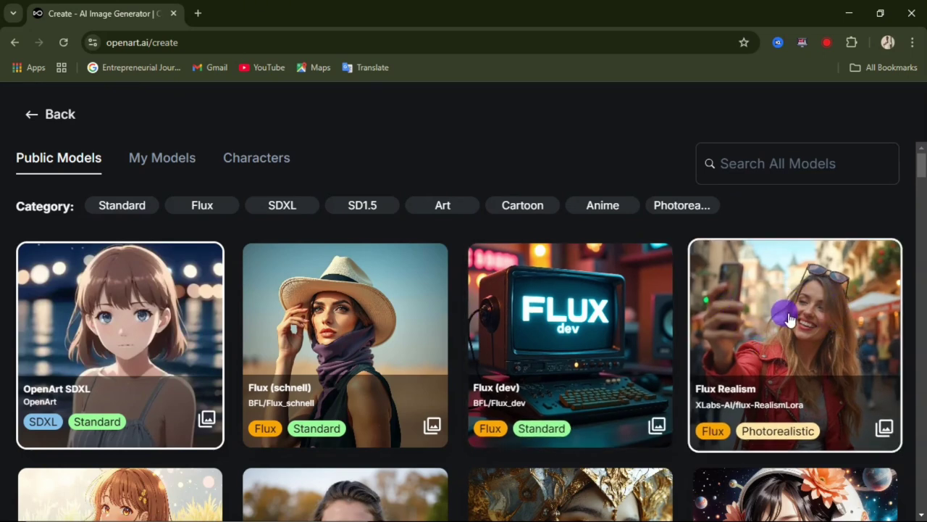
pyautogui.scroll(-2, 789, 319)
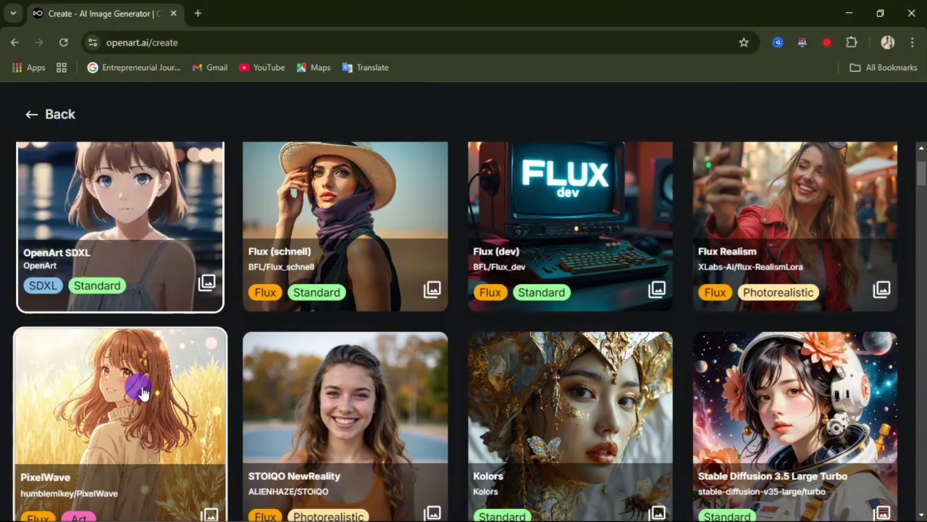
pyautogui.scroll(-1, 134, 388)
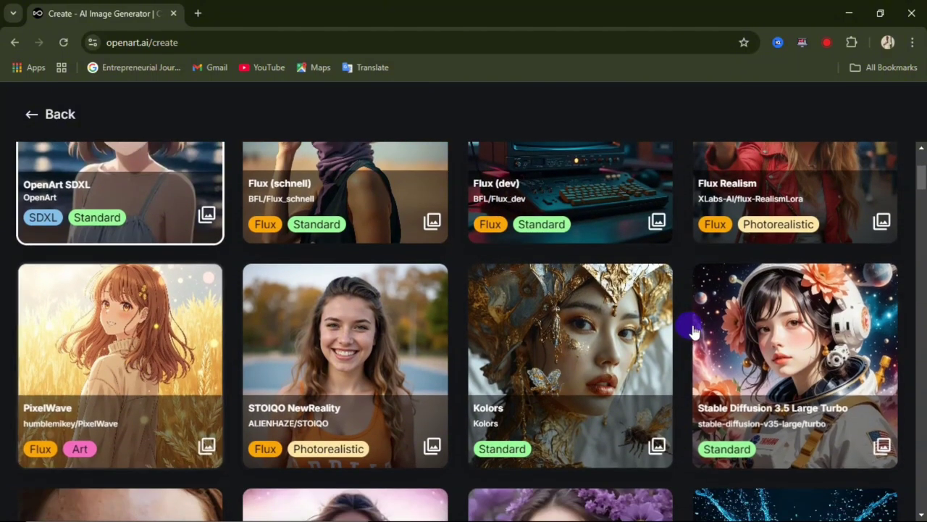
pyautogui.scroll(-7, 394, 375)
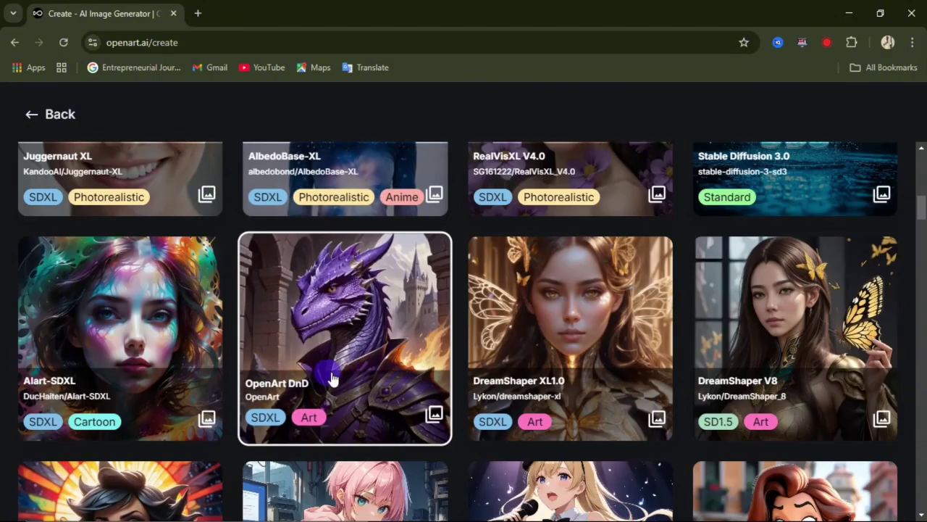
pyautogui.scroll(-2, 338, 376)
pyautogui.scroll(-1, 531, 371)
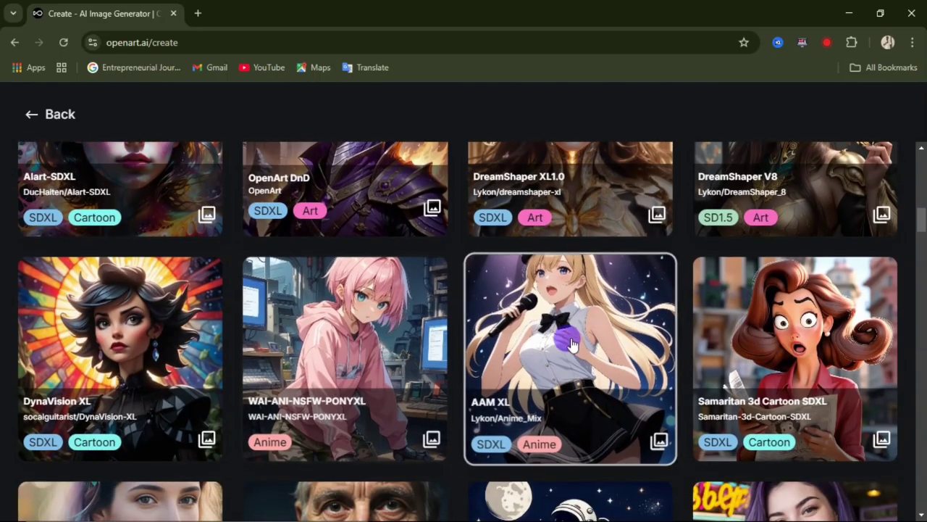
pyautogui.scroll(8, 576, 351)
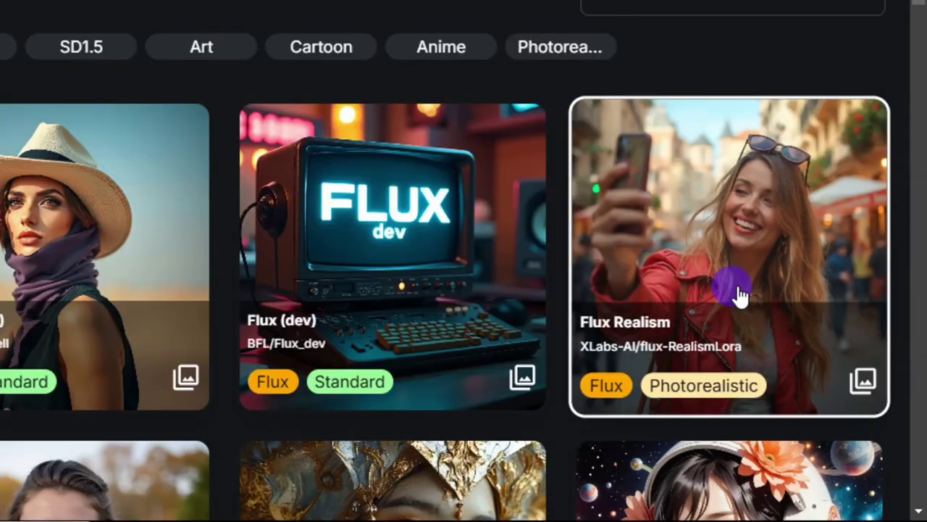
pyautogui.click(677, 277)
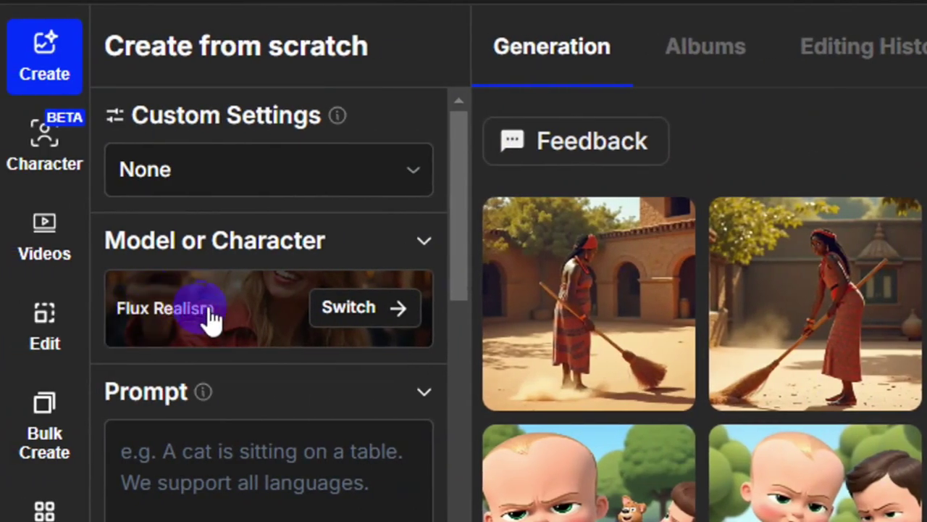
# Enter a prompt for a beautiful young chubby African Nigerian woman in her late 20s, standing washing clothes in a village with mud houses and trees.
pyautogui.scroll(-2, 217, 323)
pyautogui.click(182, 327)
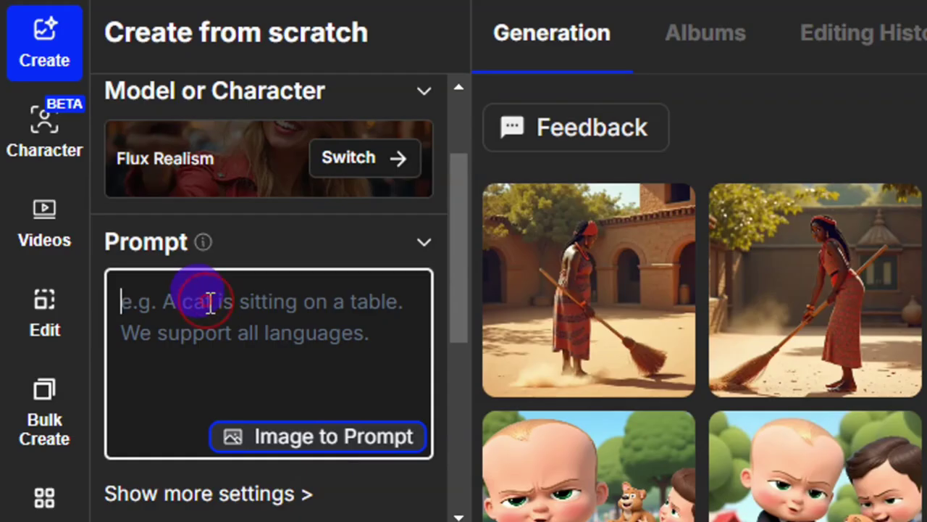
pyautogui.write('An african nigerian beautiful young chubby woman in her late 20s, standing in a village setting washing clothes, at the background there are mud houses and trees.')
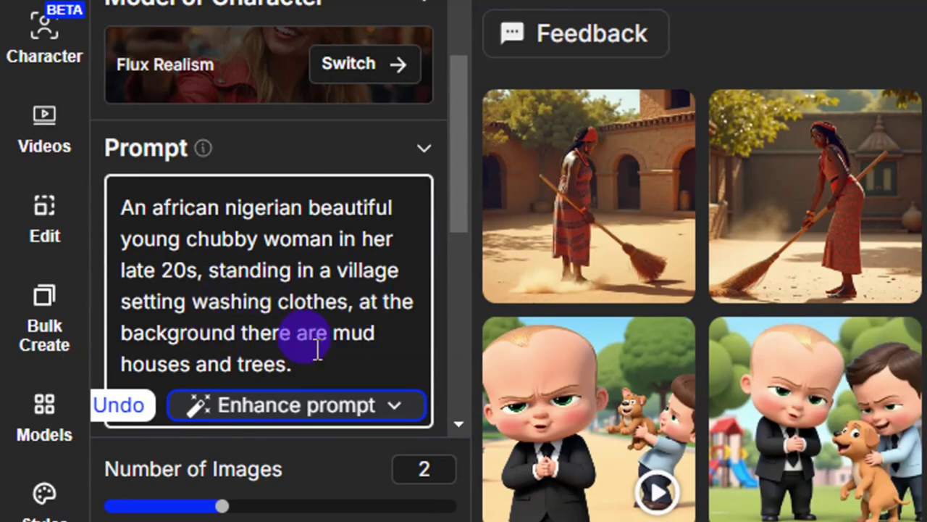
# Rewrite the entered prompt with the Quick Enhance option.
pyautogui.scroll(-2, 268, 366)
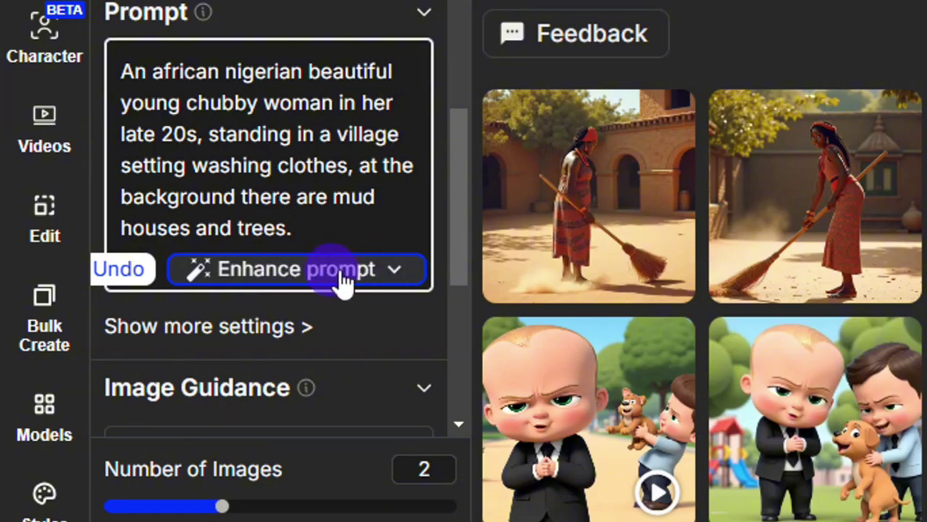
pyautogui.click(317, 283)
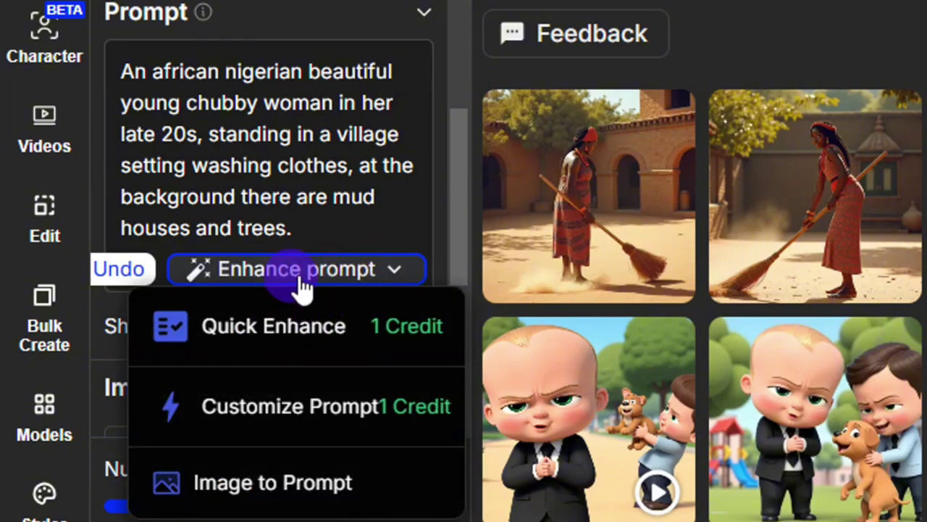
pyautogui.click(287, 341)
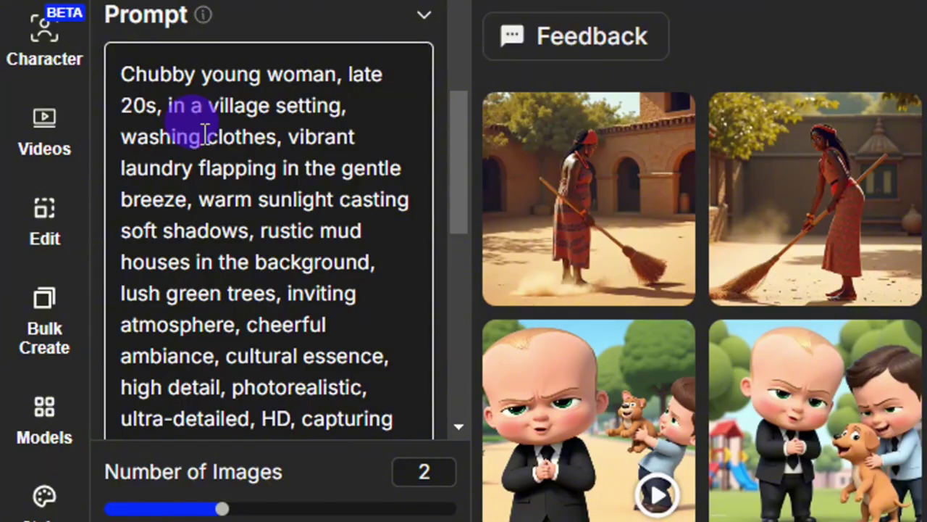
# Review the enhanced prompt and the Image Guidance explanation, and set the output aspect ratio to Landscape.
pyautogui.scroll(2, 155, 181)
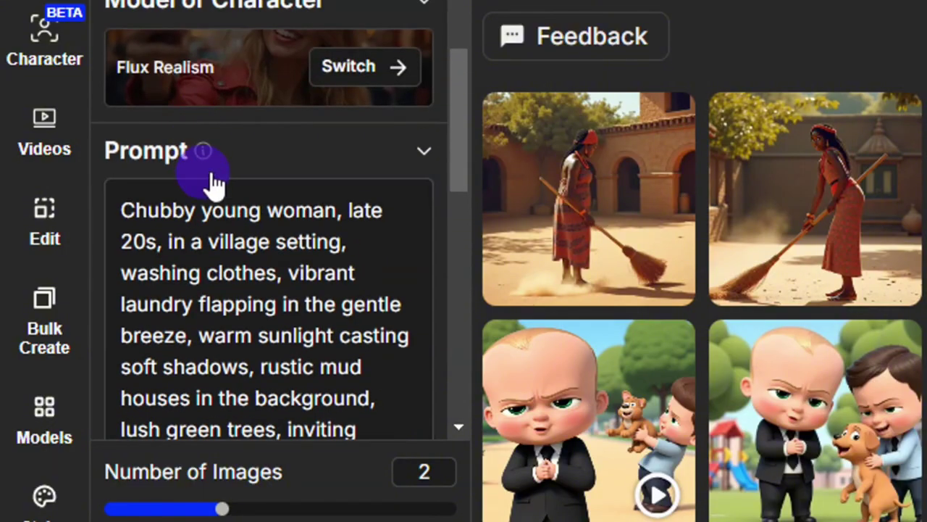
pyautogui.scroll(-6, 210, 181)
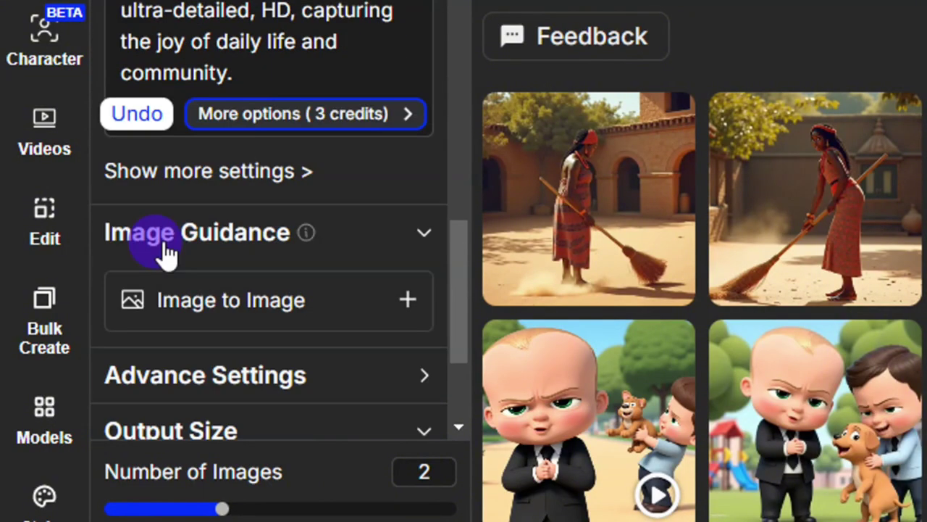
pyautogui.moveTo(308, 234)
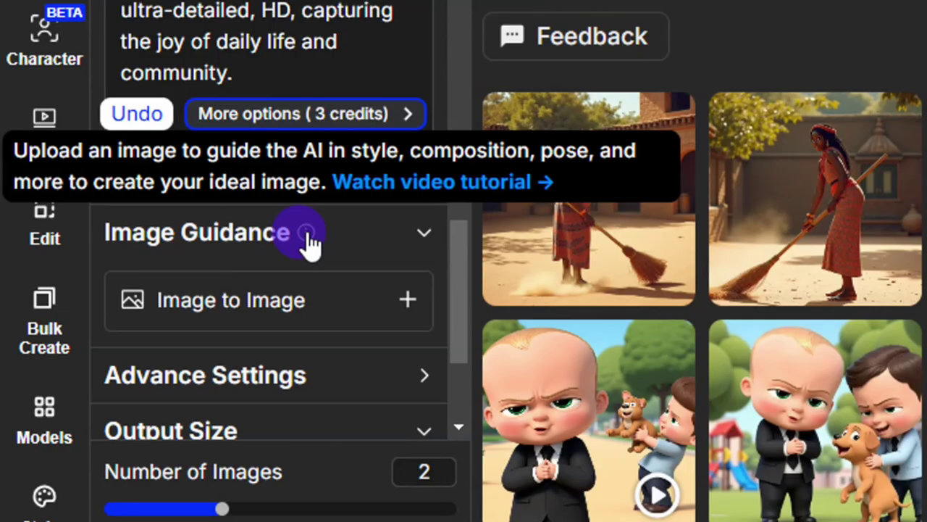
pyautogui.scroll(-3, 307, 319)
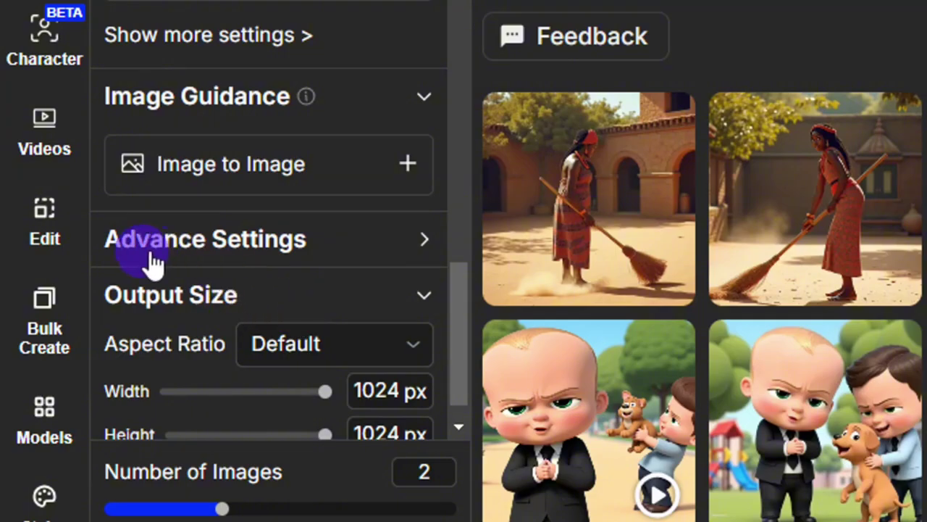
pyautogui.scroll(-1, 210, 282)
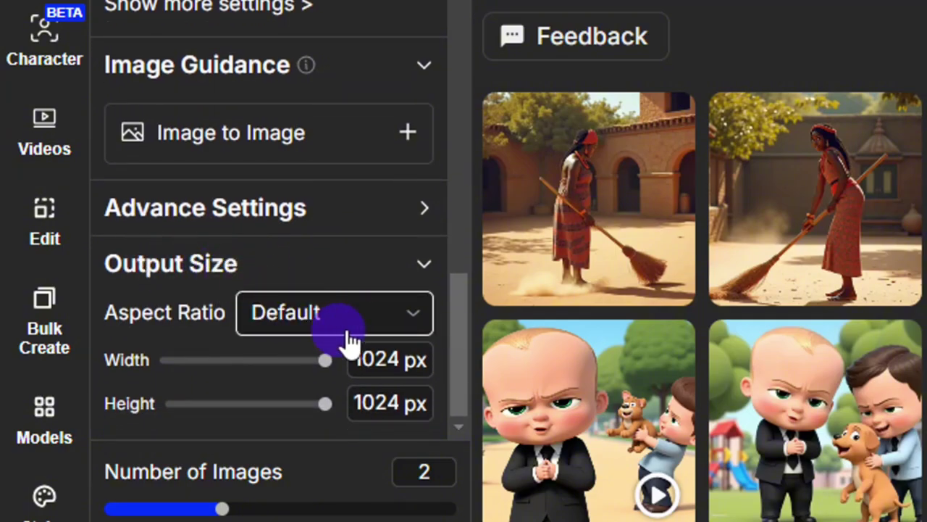
pyautogui.click(391, 331)
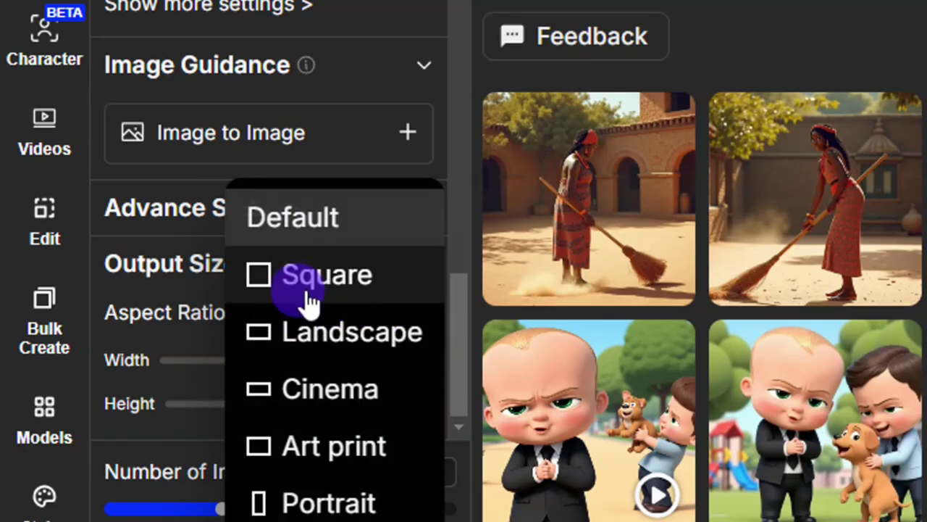
pyautogui.scroll(-1, 329, 435)
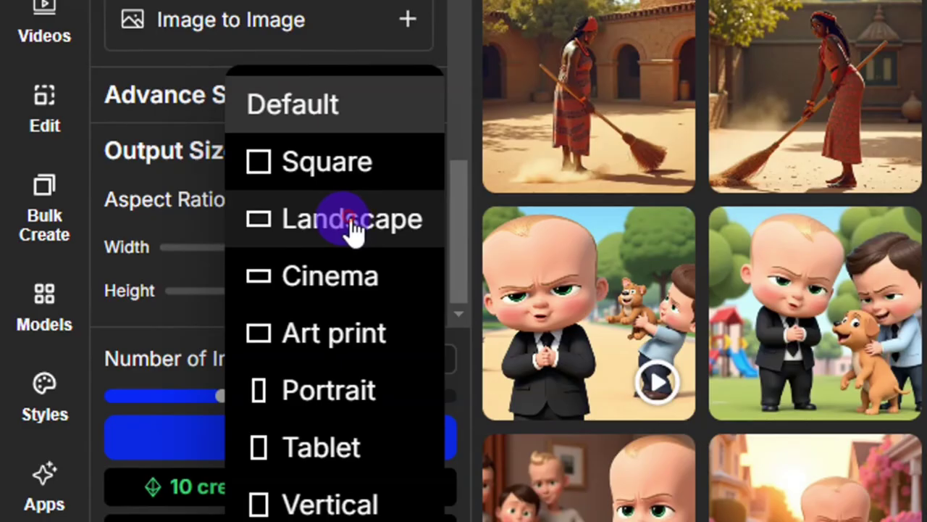
pyautogui.click(352, 221)
pyautogui.click(134, 361)
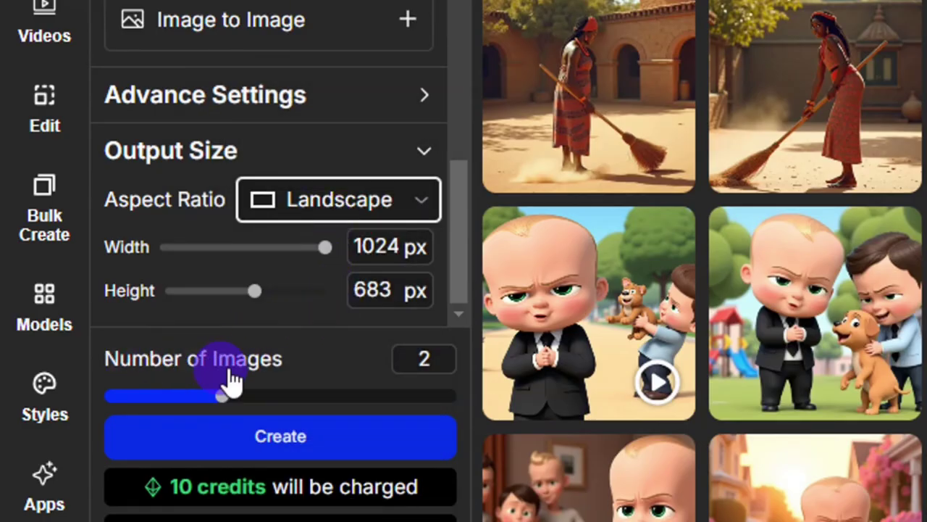
# Try 4 as the number of images and set it back to 2.
pyautogui.click(420, 358)
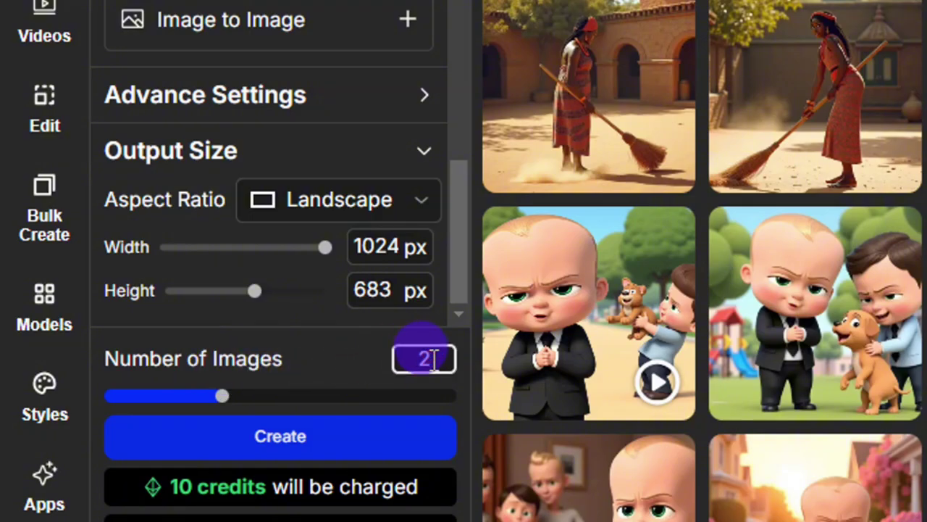
pyautogui.write('4')
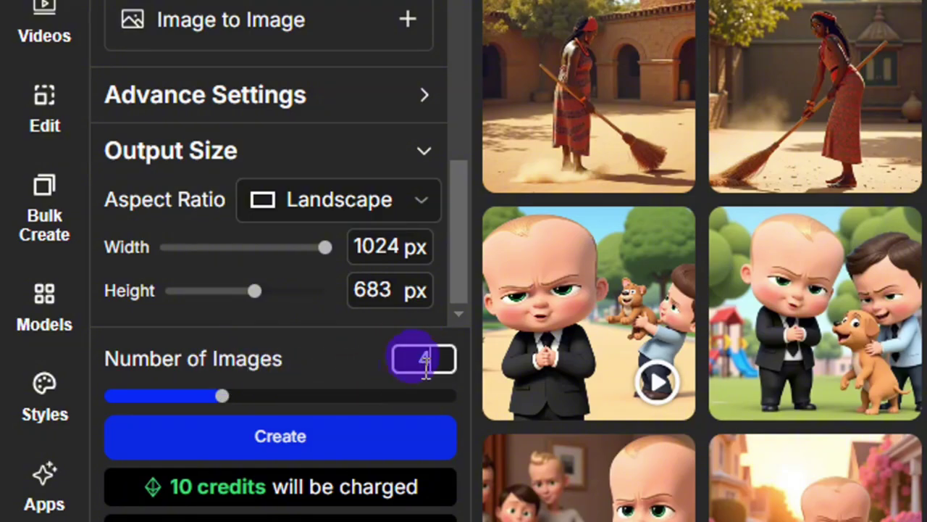
pyautogui.press('BackSpace')
pyautogui.write('2')
pyautogui.click(360, 360)
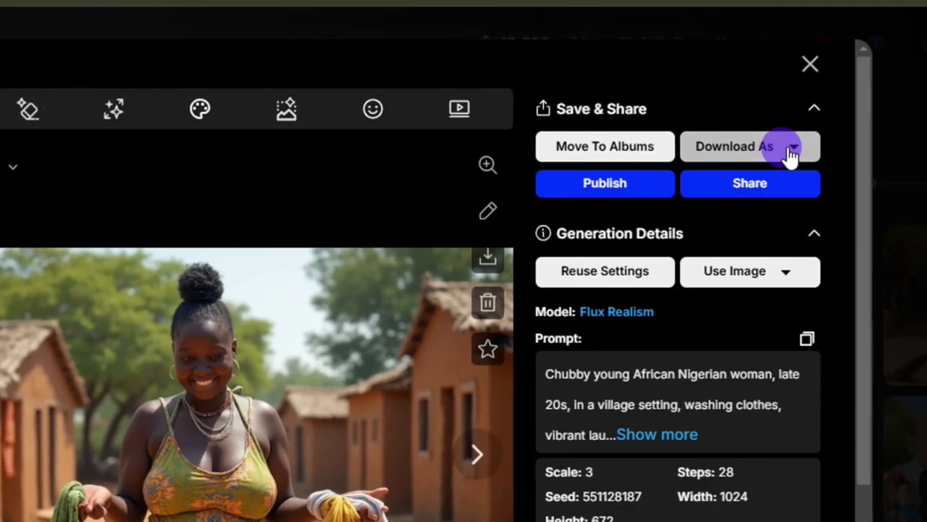
# Download the generated image of the woman washing clothes as a JPG.
pyautogui.click(791, 148)
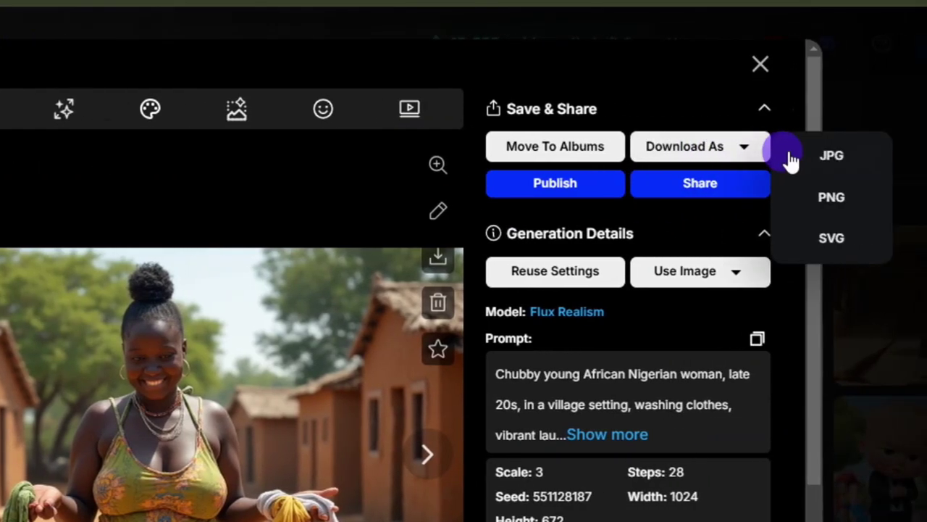
pyautogui.click(884, 158)
pyautogui.click(780, 199)
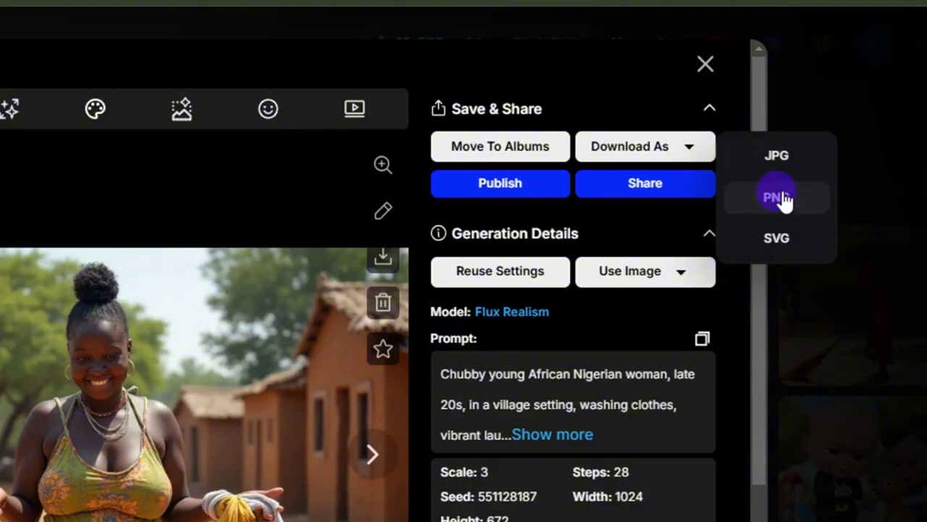
pyautogui.click(773, 238)
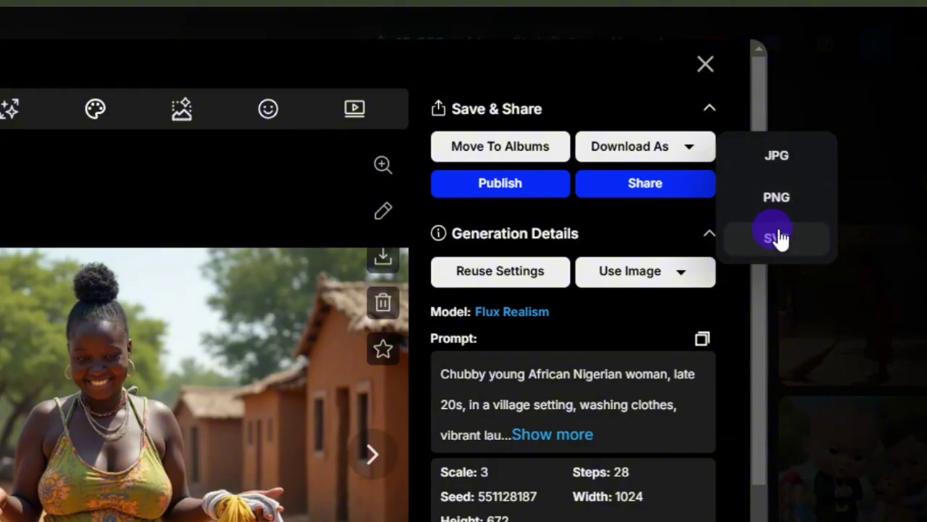
pyautogui.click(777, 161)
pyautogui.click(777, 160)
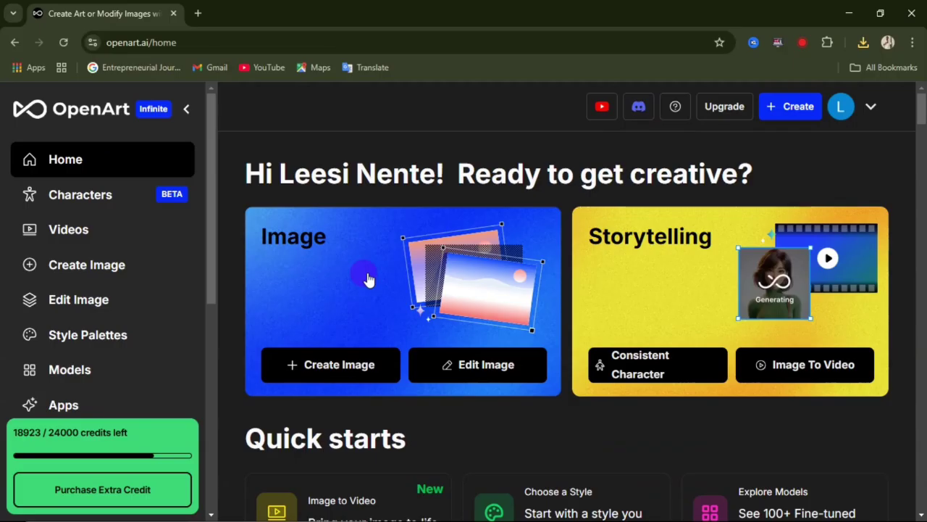
# Open the Consistent Character feature from Storytelling and review the character creation options and the saved characters under My Characters.
pyautogui.click(601, 366)
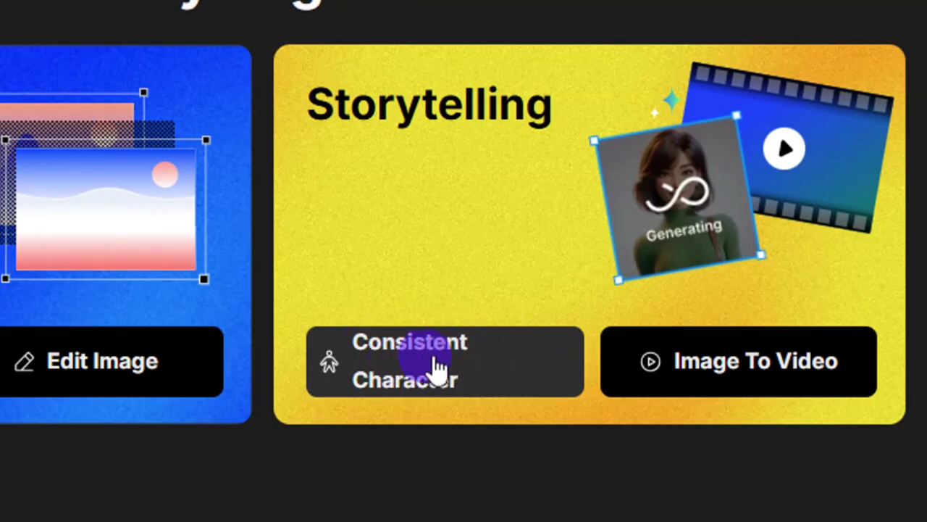
pyautogui.click(468, 368)
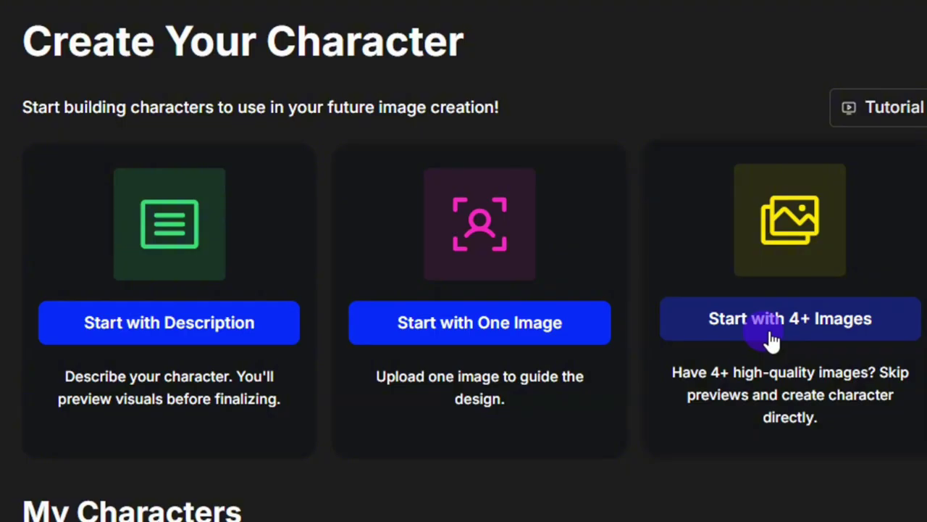
pyautogui.scroll(-5, 296, 372)
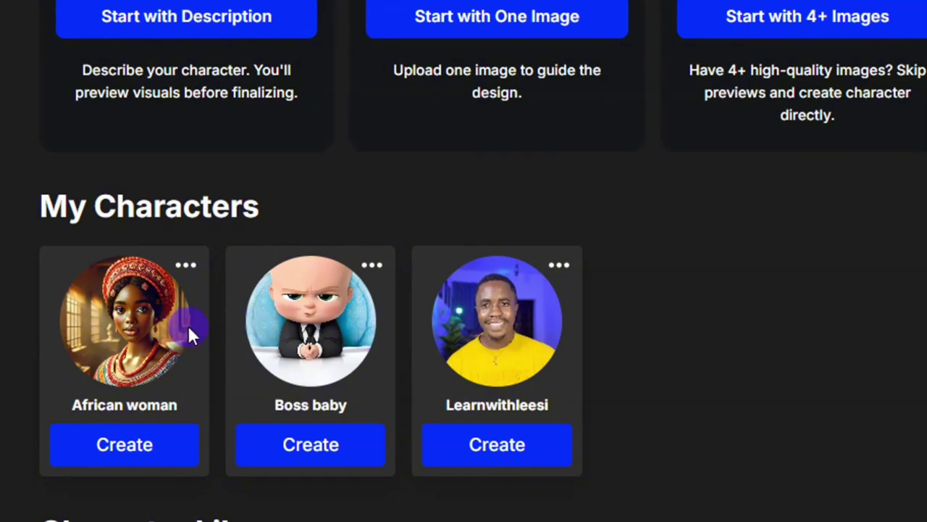
pyautogui.scroll(-3, 193, 326)
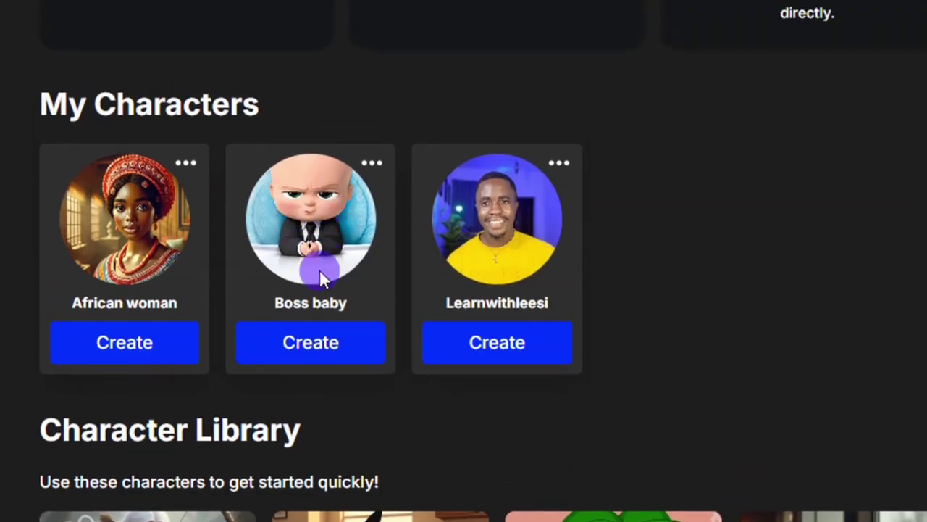
pyautogui.click(314, 280)
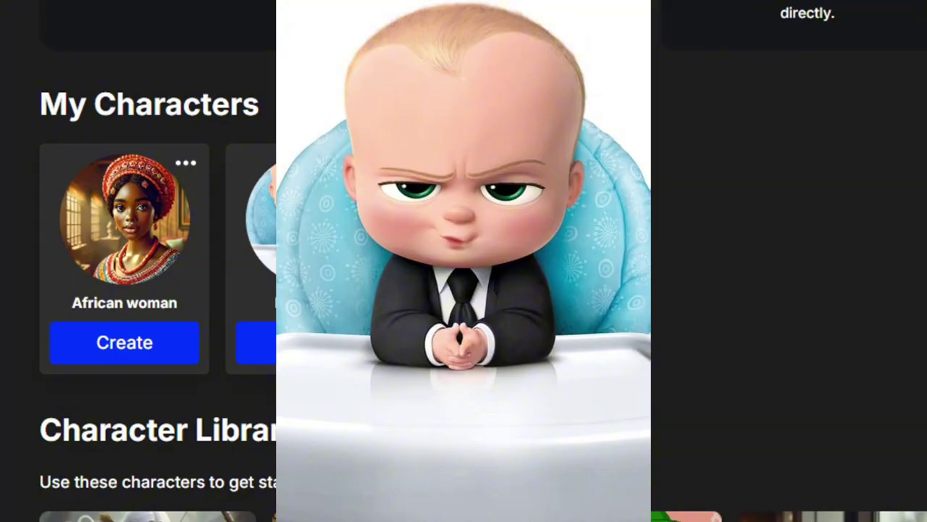
pyautogui.scroll(5, 321, 297)
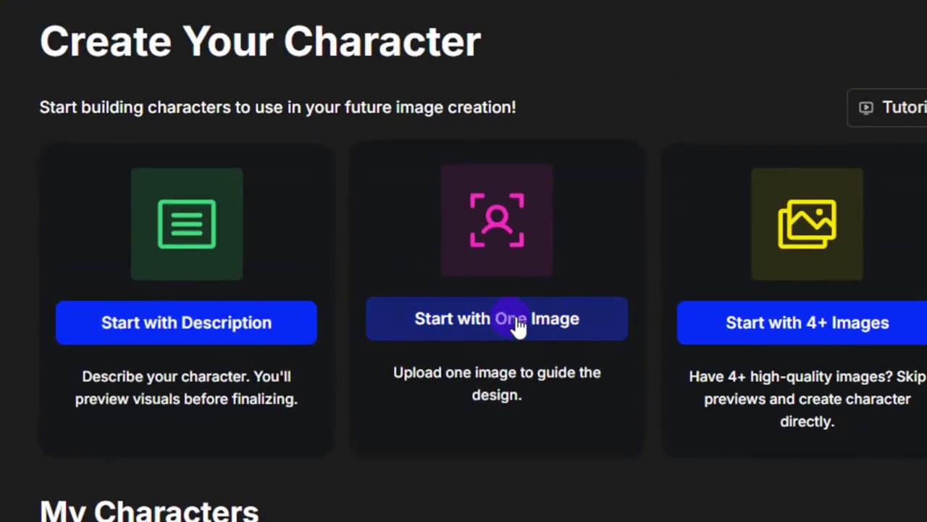
# Begin a new character from one image and name it "Learn with me".
pyautogui.click(551, 329)
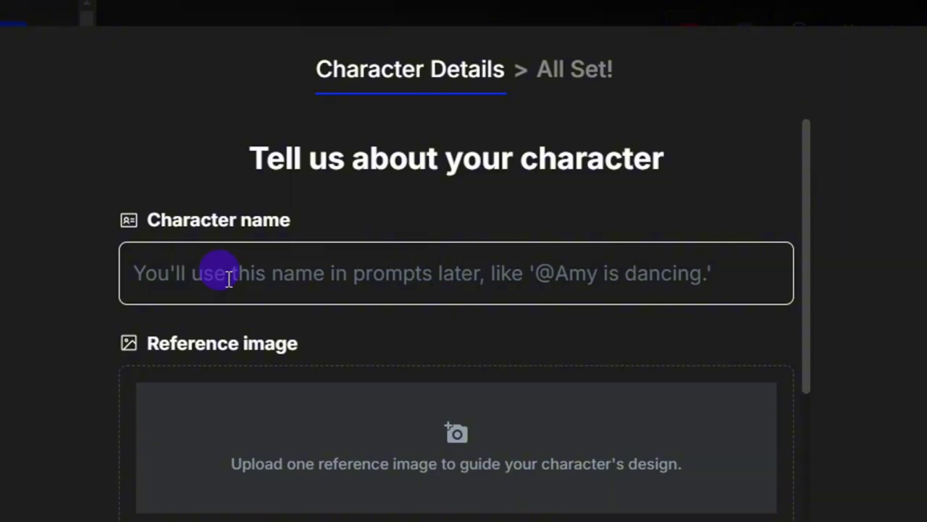
pyautogui.click(230, 278)
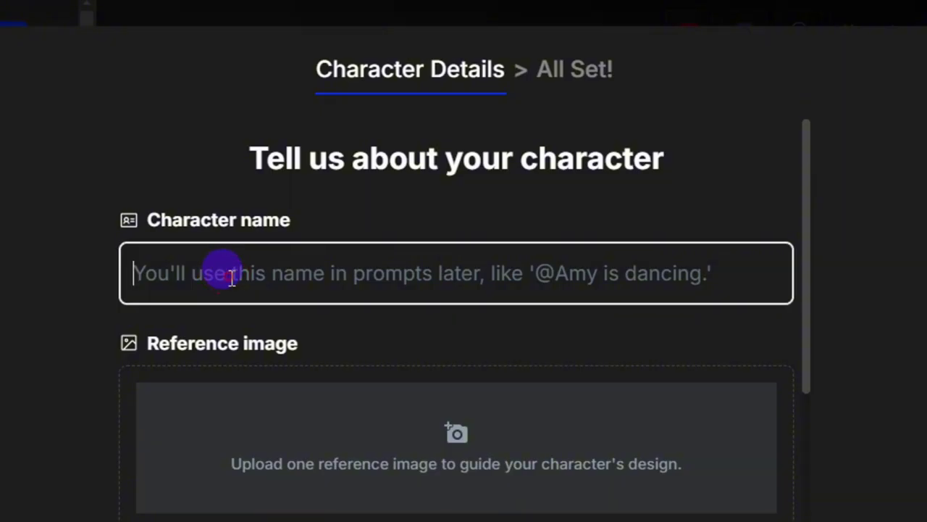
pyautogui.write('Learn with me')
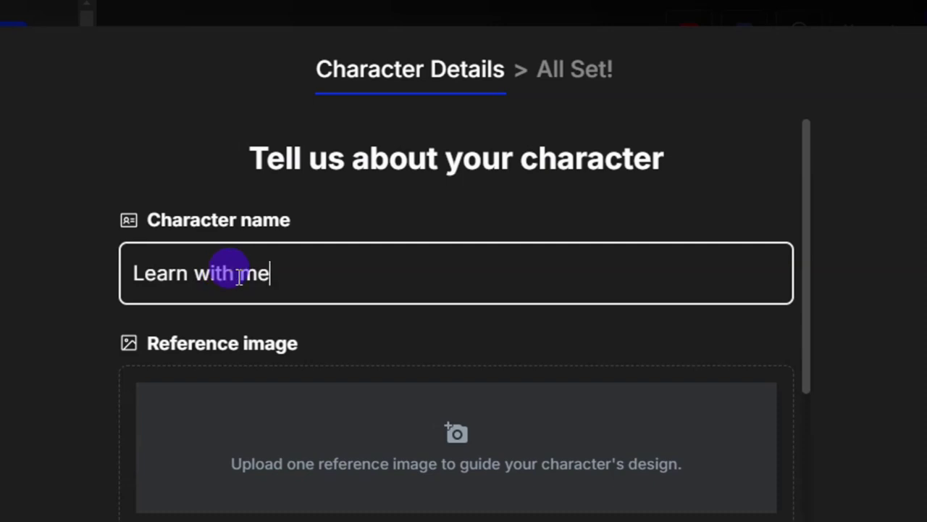
pyautogui.scroll(-3, 266, 293)
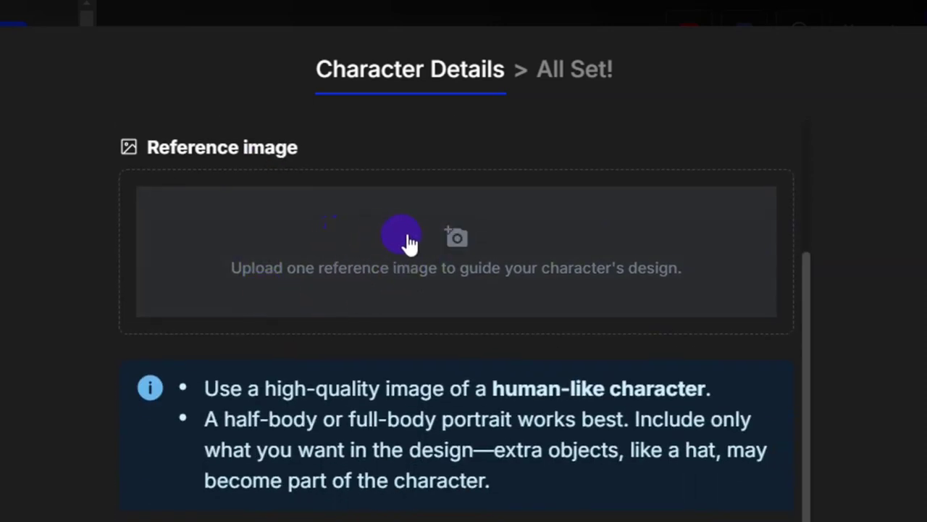
pyautogui.click(461, 237)
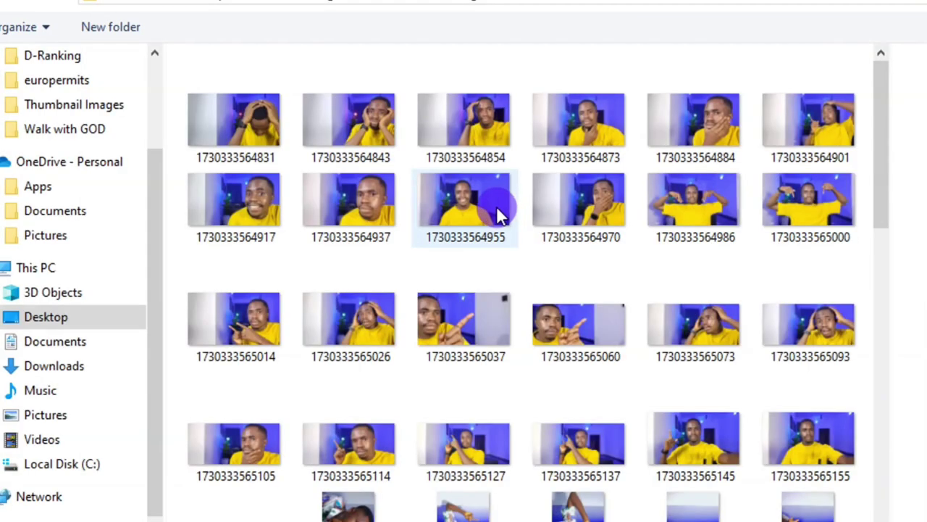
pyautogui.click(496, 205)
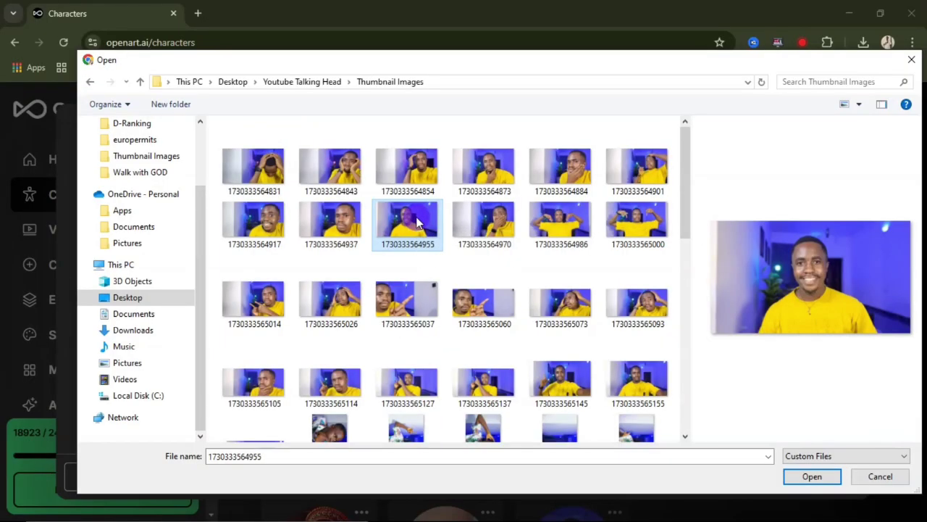
pyautogui.click(804, 489)
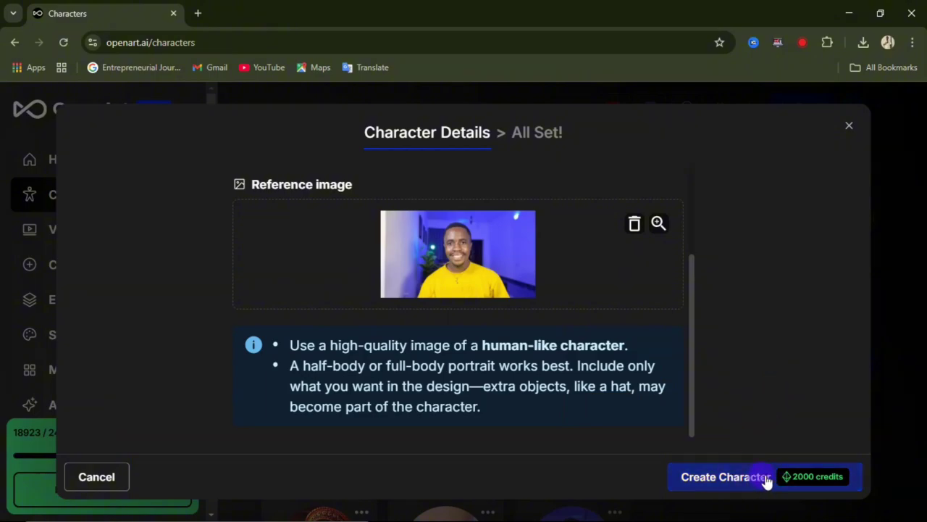
pyautogui.click(738, 478)
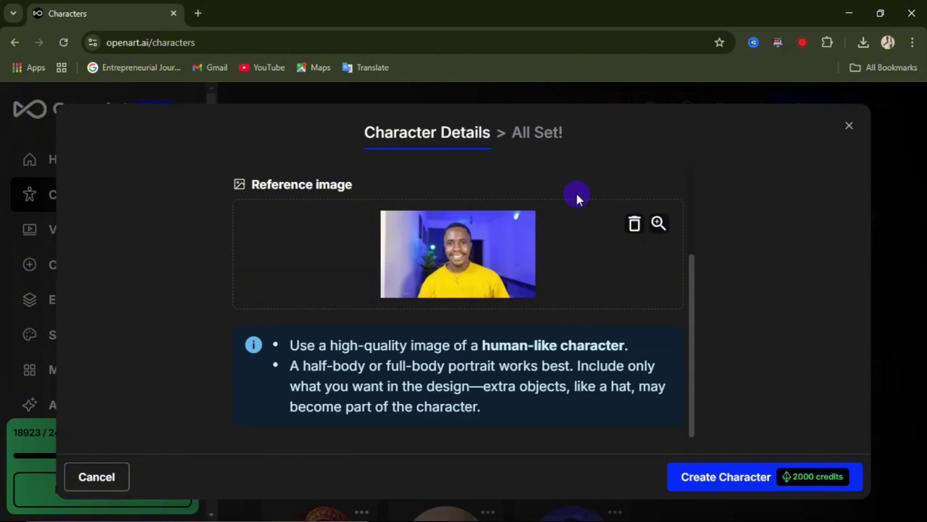
pyautogui.click(849, 124)
# Start a character visual for the saved man in the yellow shirt, using the Prompt & Reference creation mode.
pyautogui.scroll(-4, 314, 290)
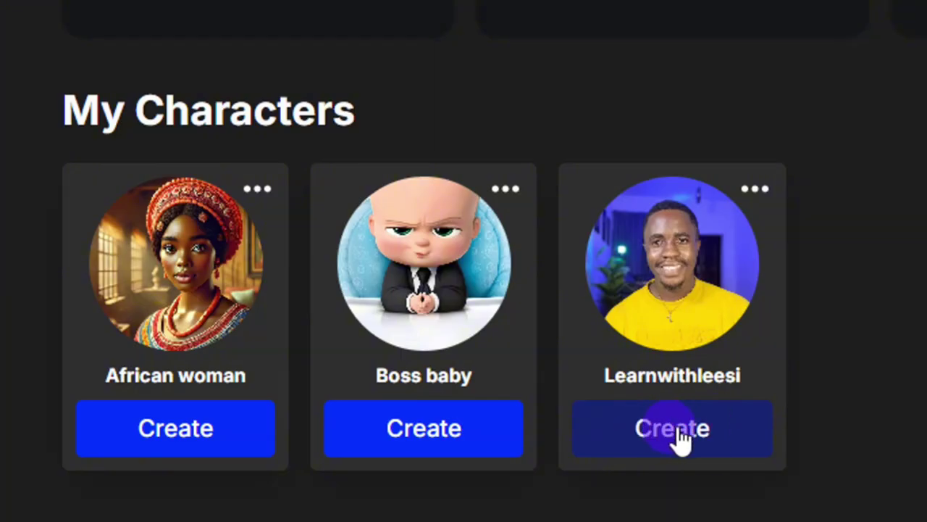
pyautogui.click(681, 438)
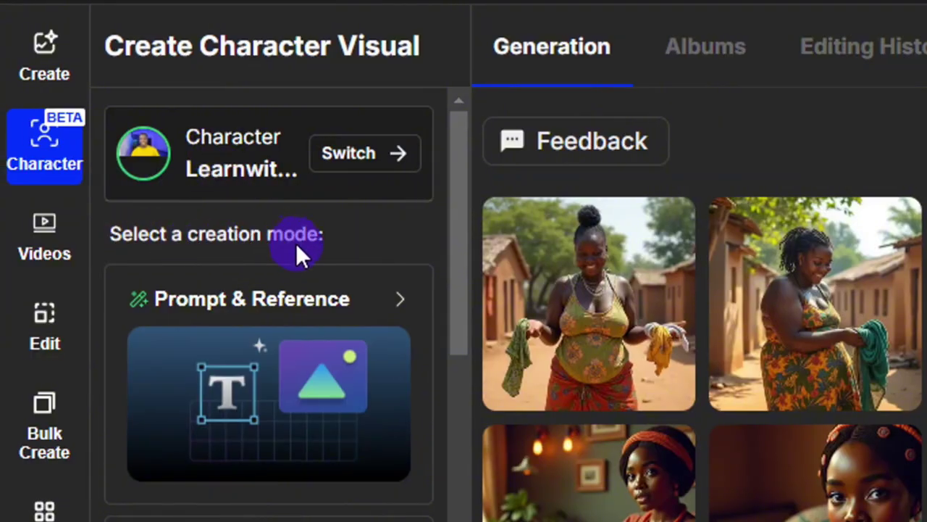
pyautogui.scroll(-2, 301, 254)
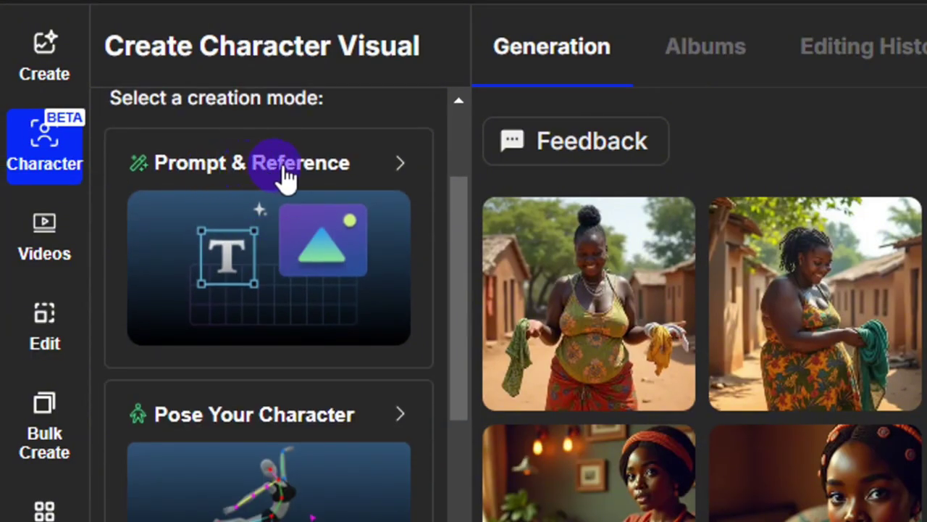
pyautogui.scroll(-4, 311, 249)
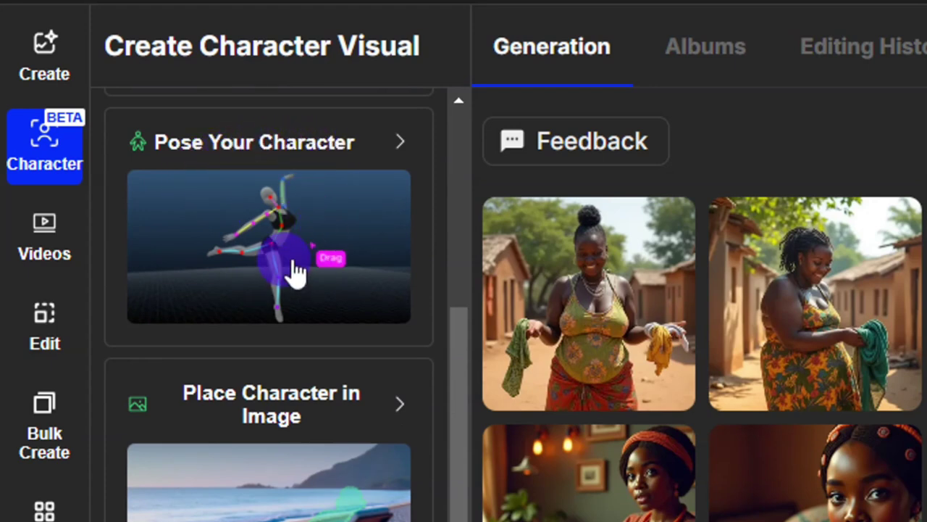
pyautogui.scroll(-1, 296, 272)
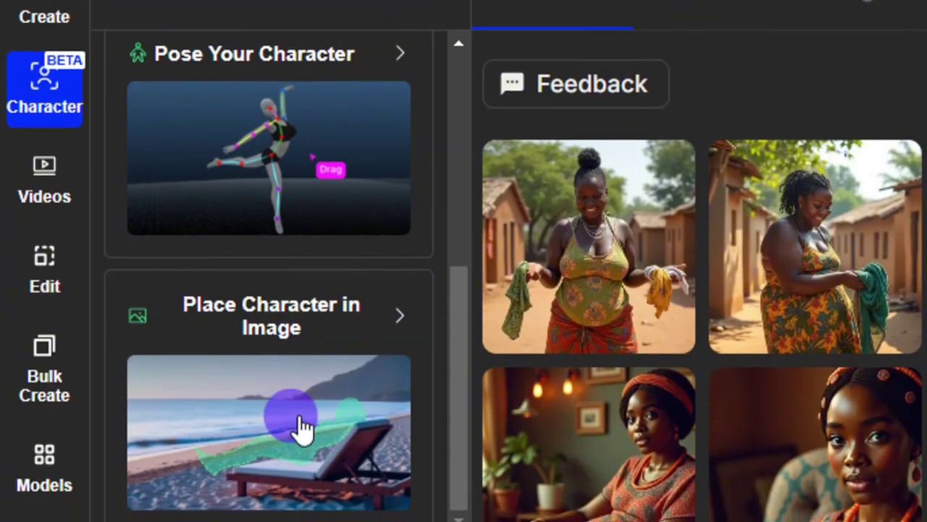
pyautogui.scroll(2, 295, 405)
pyautogui.scroll(4, 290, 218)
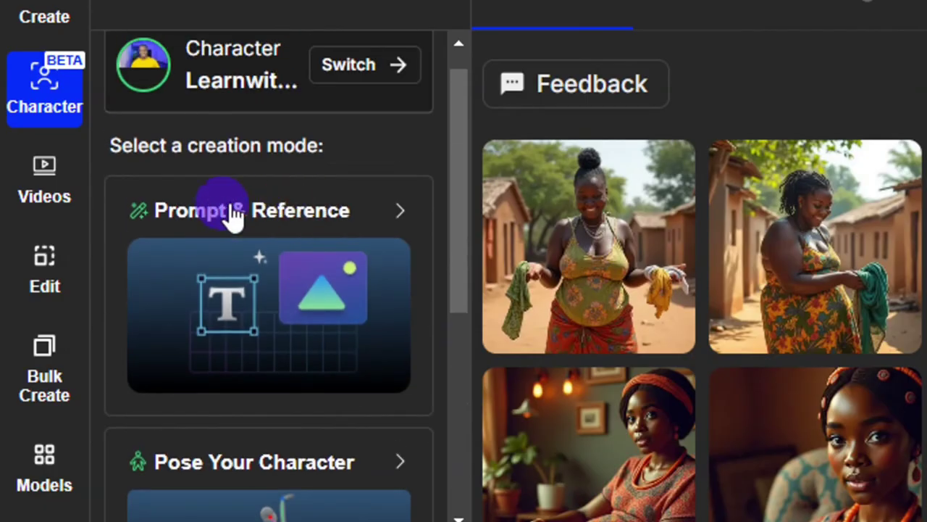
pyautogui.click(306, 304)
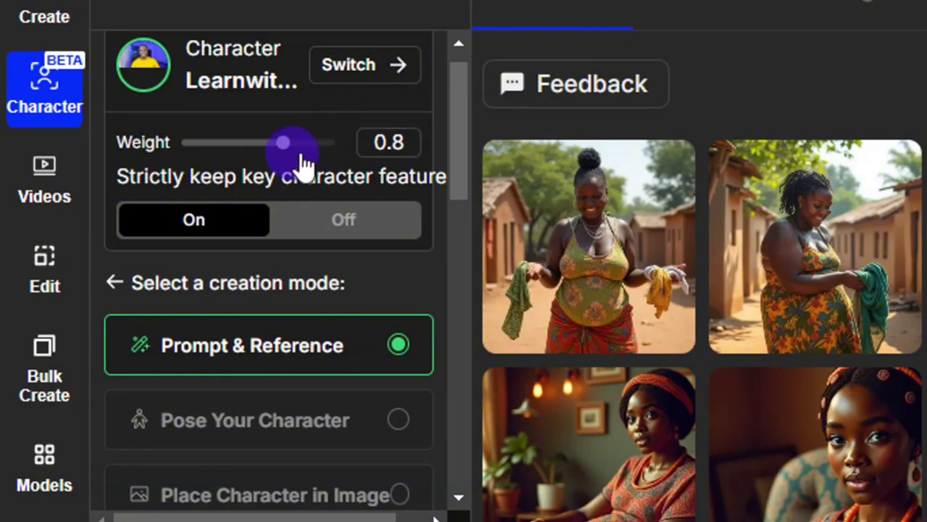
# Delete the prefilled character mention from the prompt and reinsert the same character with an @ mention.
pyautogui.scroll(-5, 307, 166)
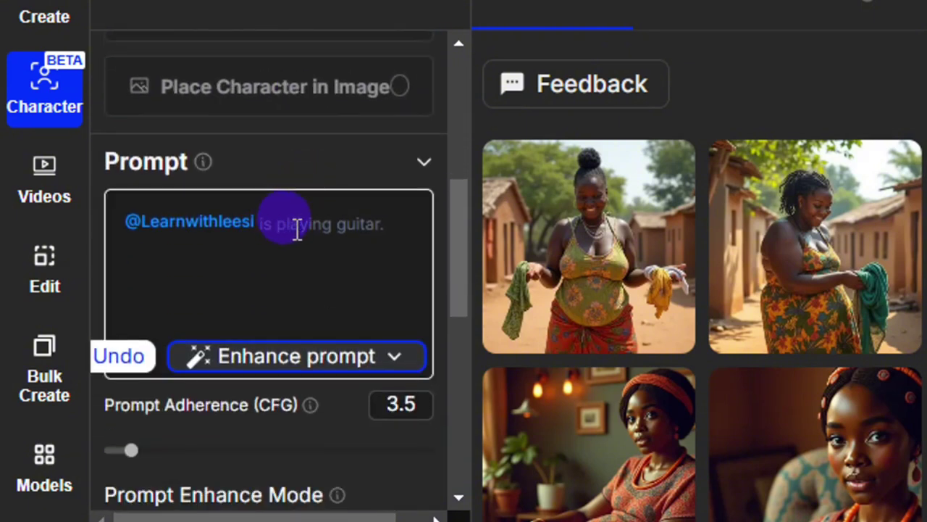
pyautogui.click(275, 226)
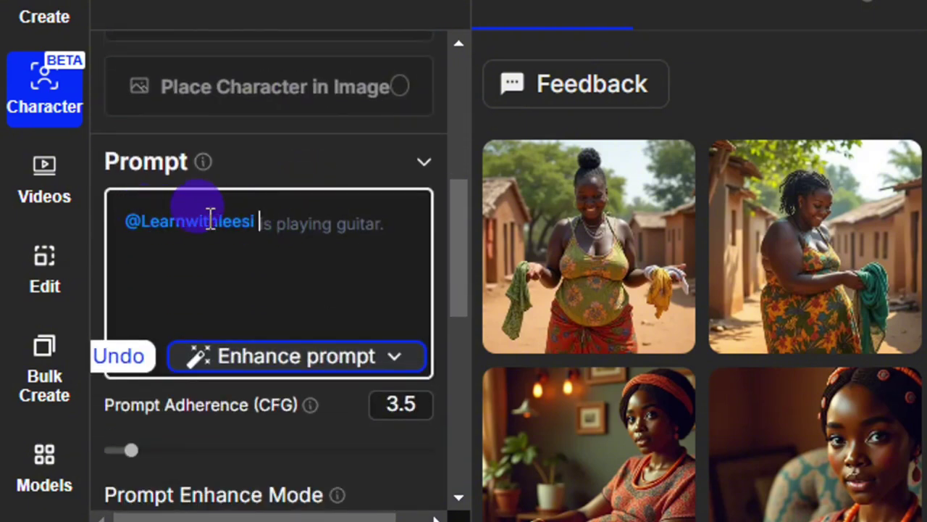
pyautogui.moveTo(256, 219); pyautogui.dragTo(118, 220)
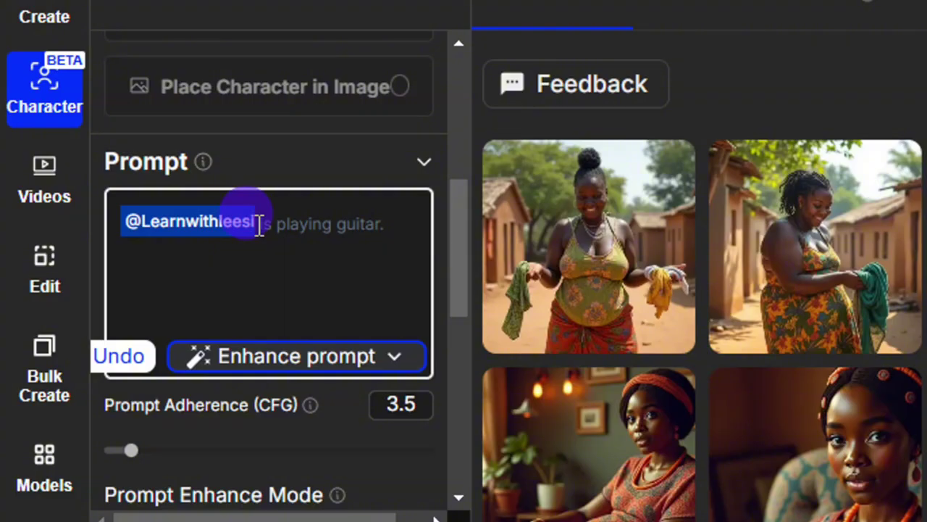
pyautogui.press('BackSpace')
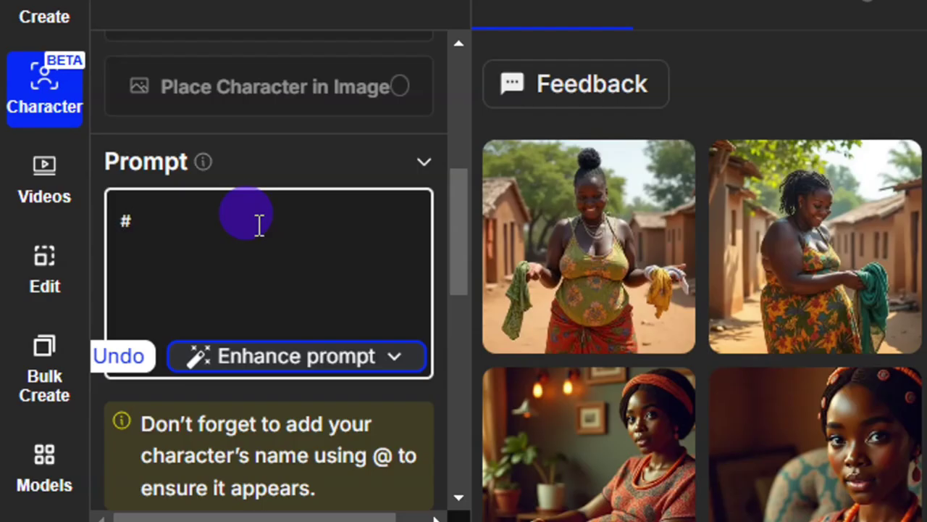
pyautogui.write('@')
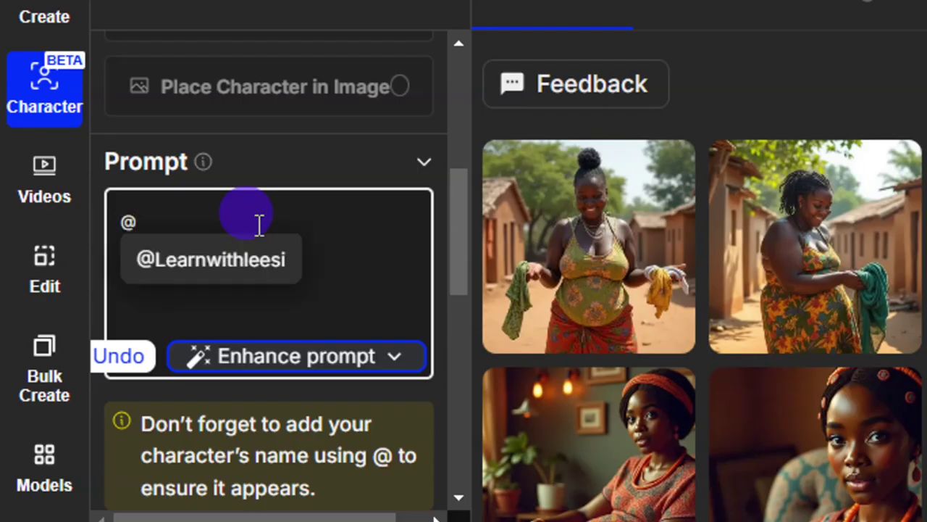
pyautogui.click(217, 268)
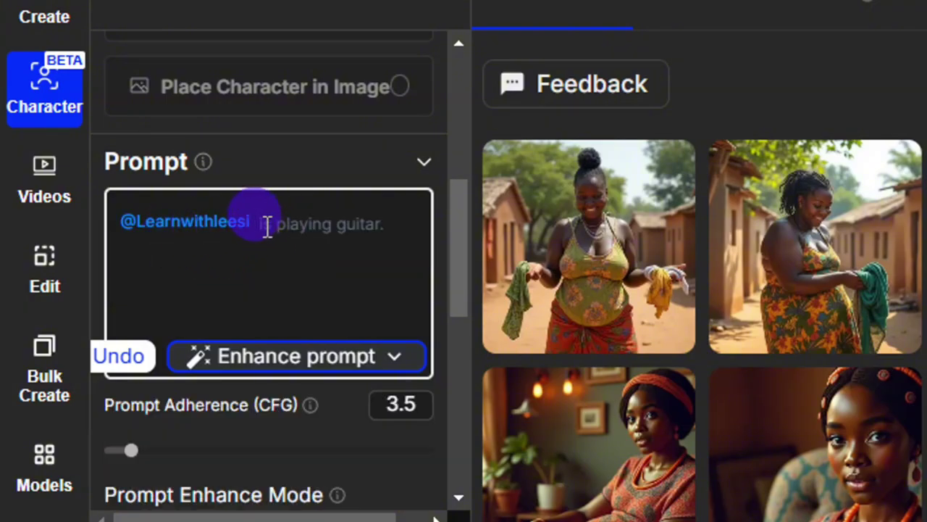
# Add "Sitting down in office chair ready to shoot a youtube video" after the character mention and rewrite the prompt with Enhance prompt.
pyautogui.write('Sitting down in office chair ready to shoot a youtube video')
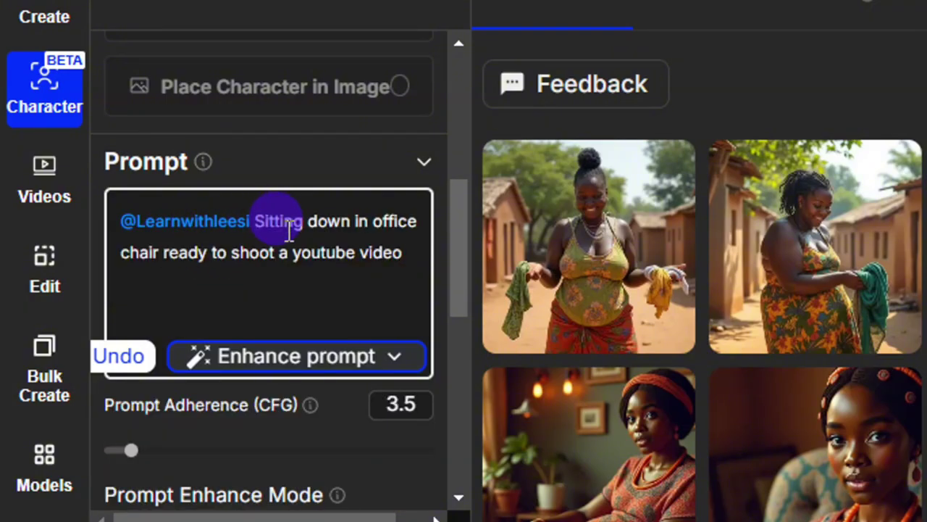
pyautogui.click(306, 362)
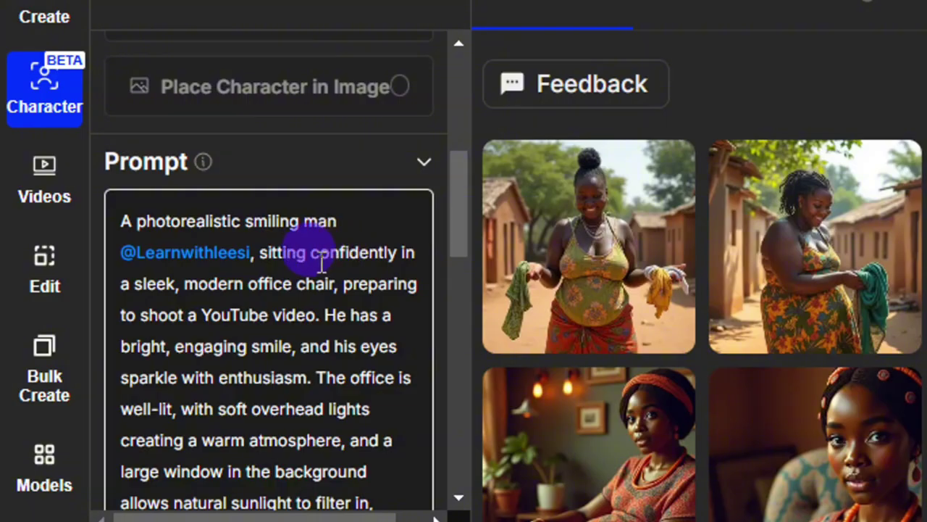
pyautogui.scroll(-2, 217, 275)
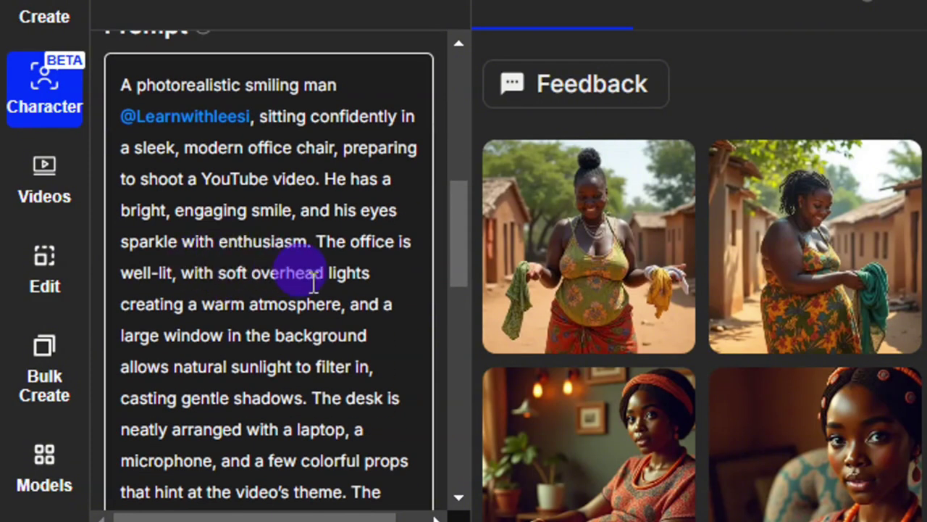
pyautogui.scroll(-5, 280, 268)
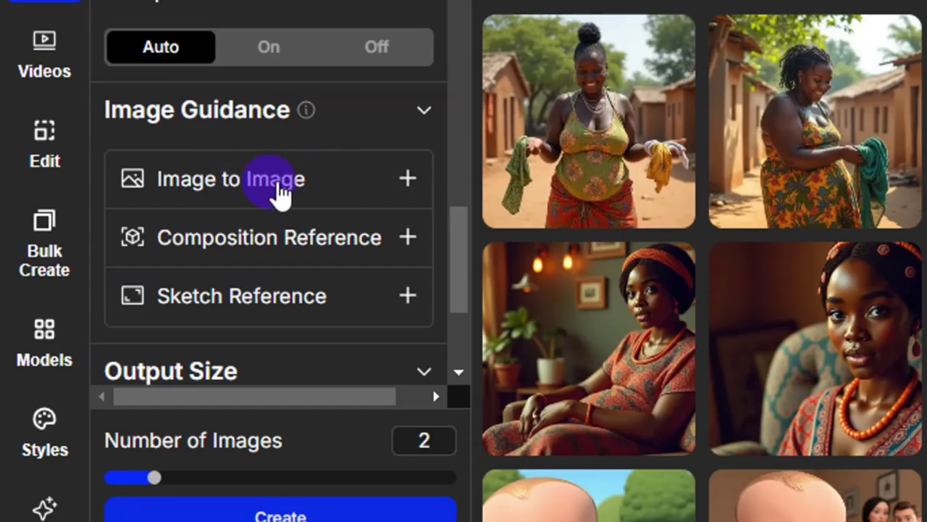
# Set the output aspect ratio to Landscape and generate two images of the character in the office scene.
pyautogui.scroll(-2, 278, 192)
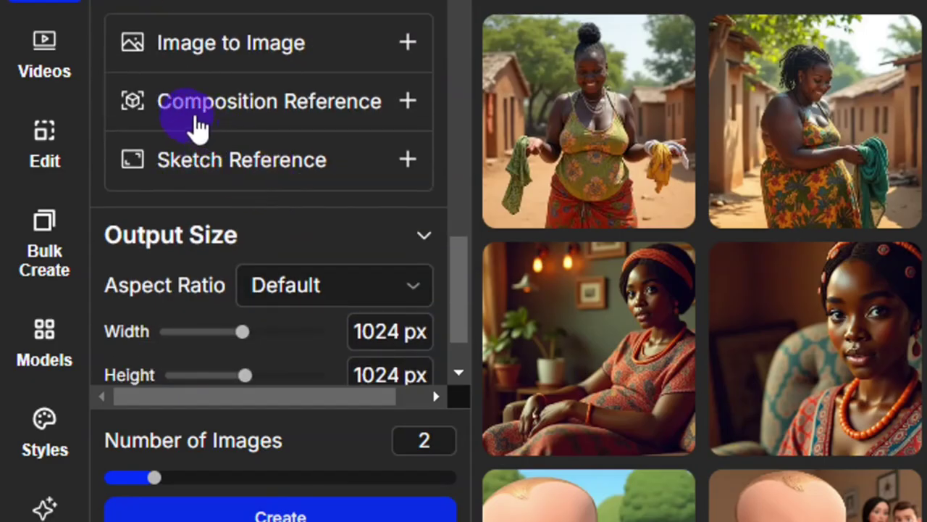
pyautogui.scroll(-1, 261, 182)
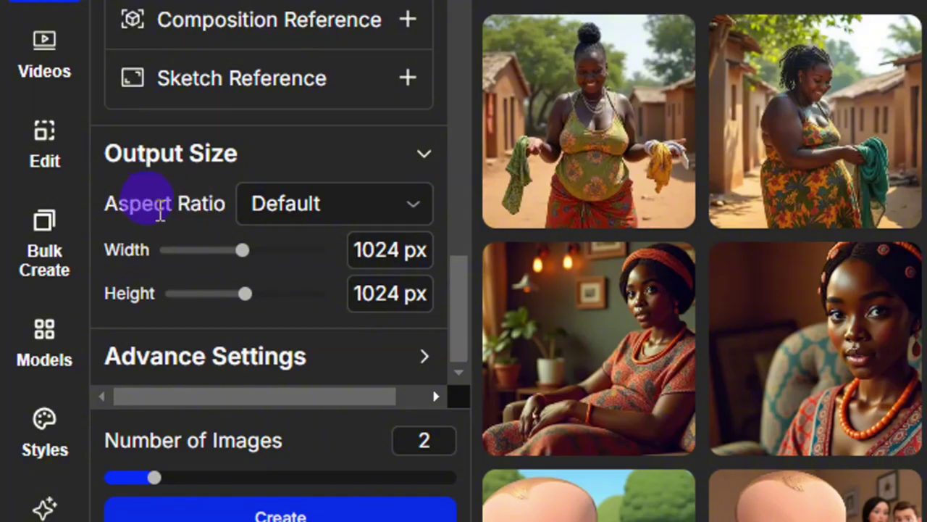
pyautogui.click(364, 212)
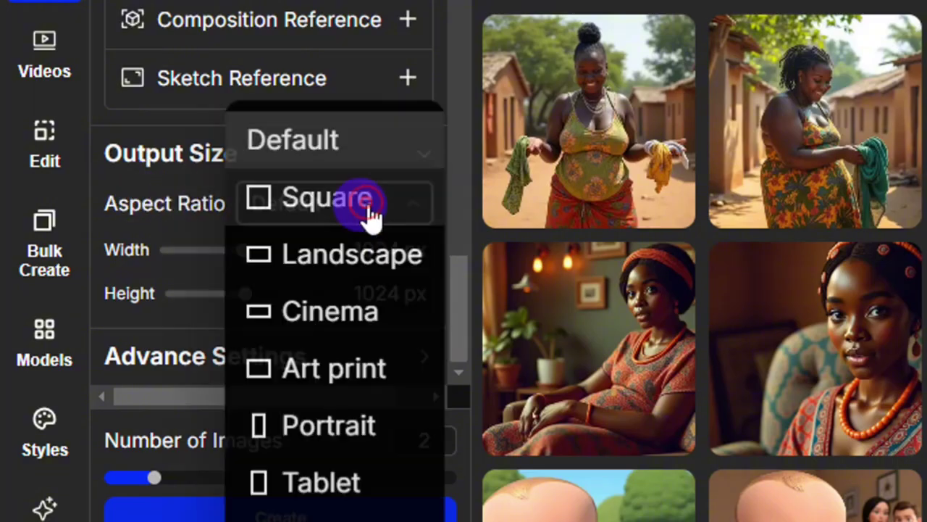
pyautogui.click(326, 254)
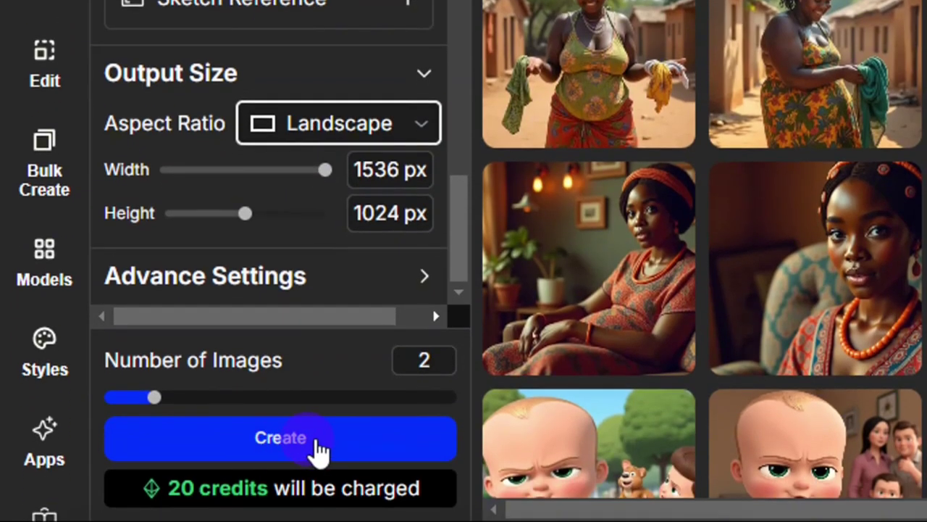
pyautogui.click(317, 438)
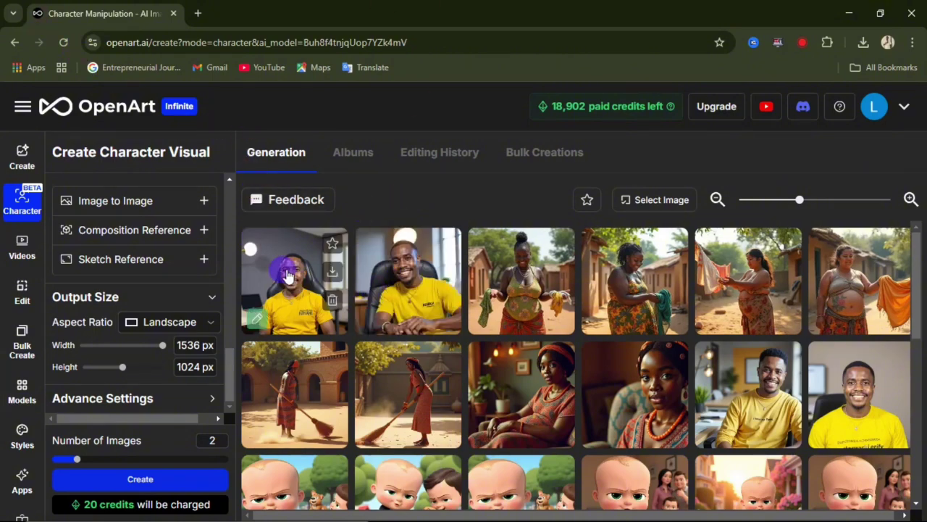
# View both generated office images at full size and download the one with hands folded on the desk.
pyautogui.click(288, 276)
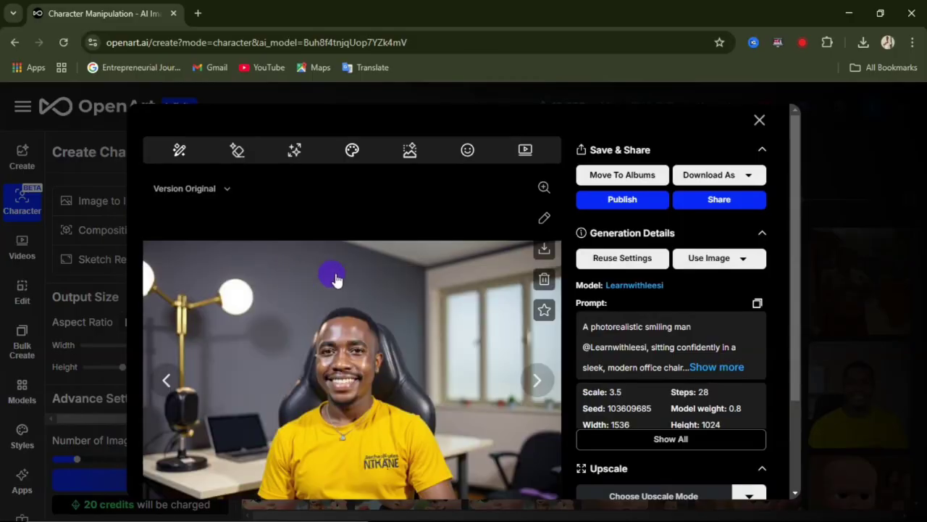
pyautogui.scroll(-1, 376, 323)
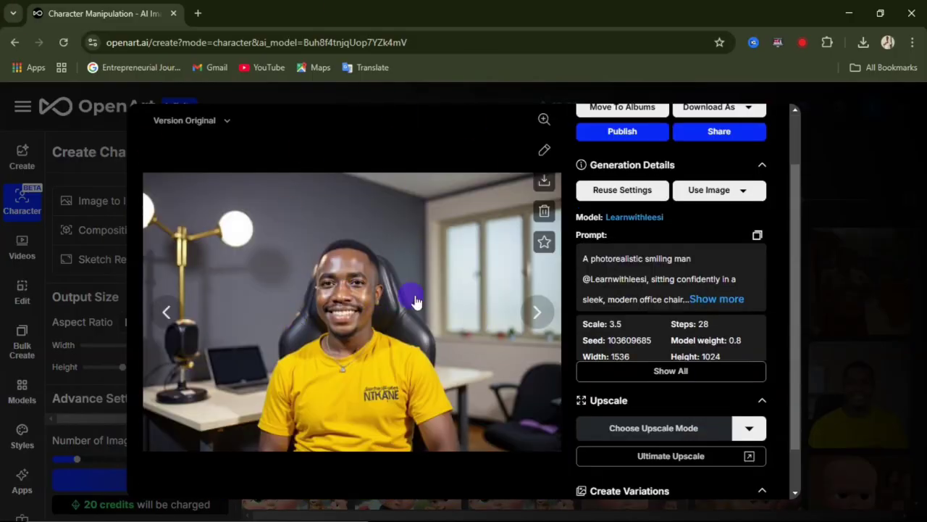
pyautogui.click(537, 313)
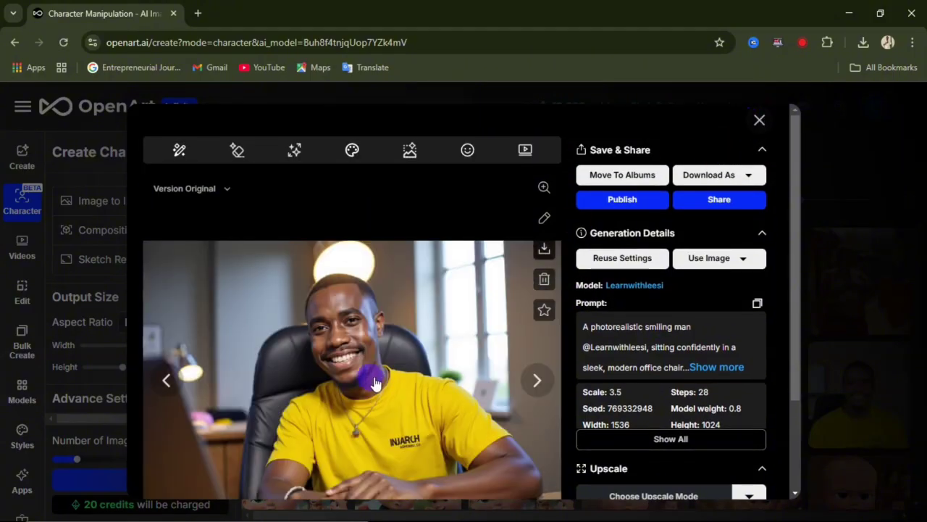
pyautogui.scroll(-1, 383, 366)
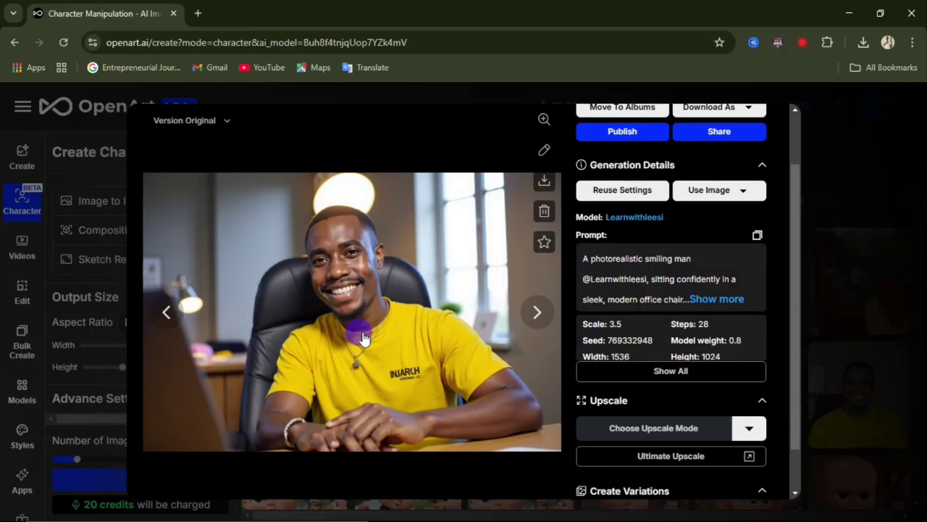
pyautogui.click(545, 185)
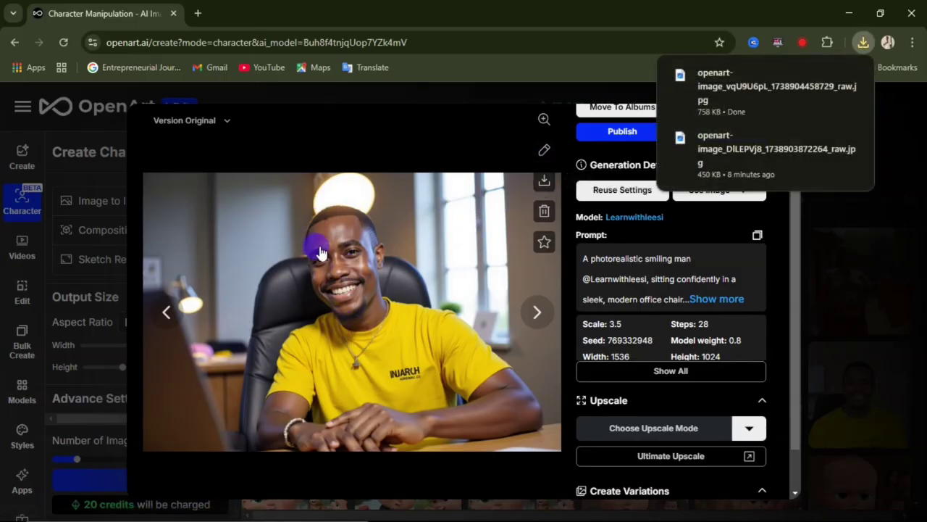
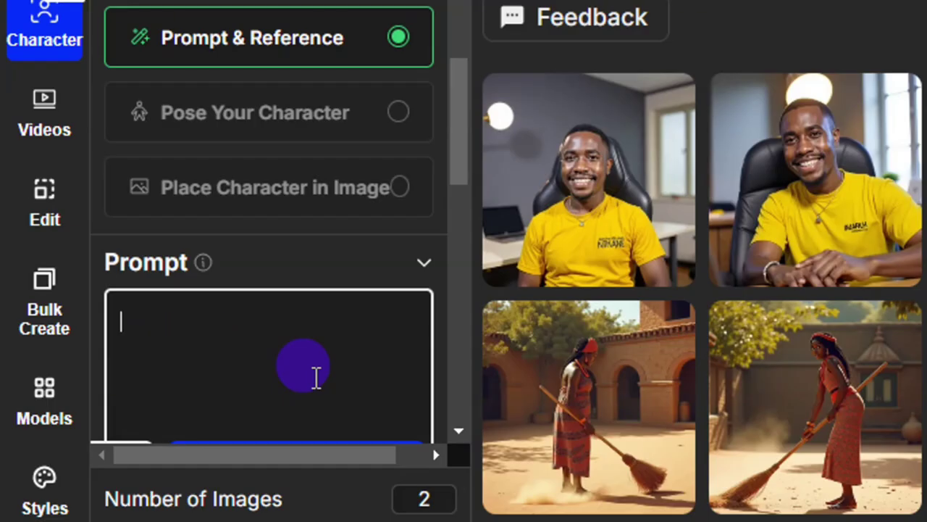
# Prompt the mentioned saved character with "walking in a street", enhance the prompt, and generate two landscape images.
pyautogui.write('@')
pyautogui.click(294, 360)
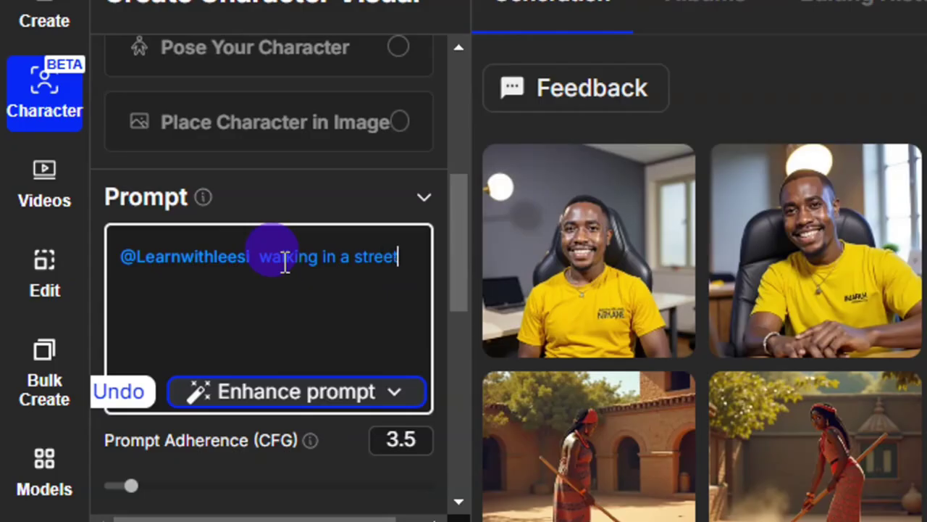
pyautogui.click(326, 391)
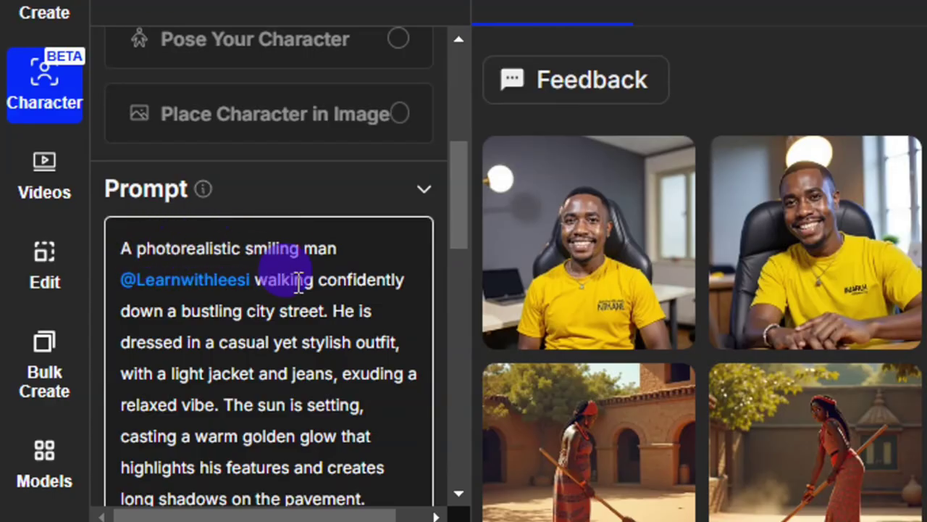
pyautogui.scroll(-5, 326, 333)
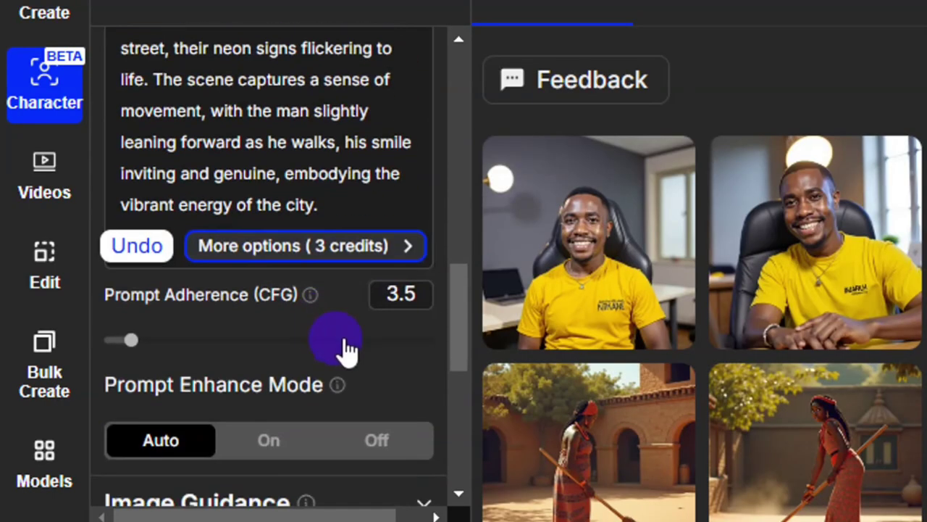
pyautogui.scroll(-6, 343, 372)
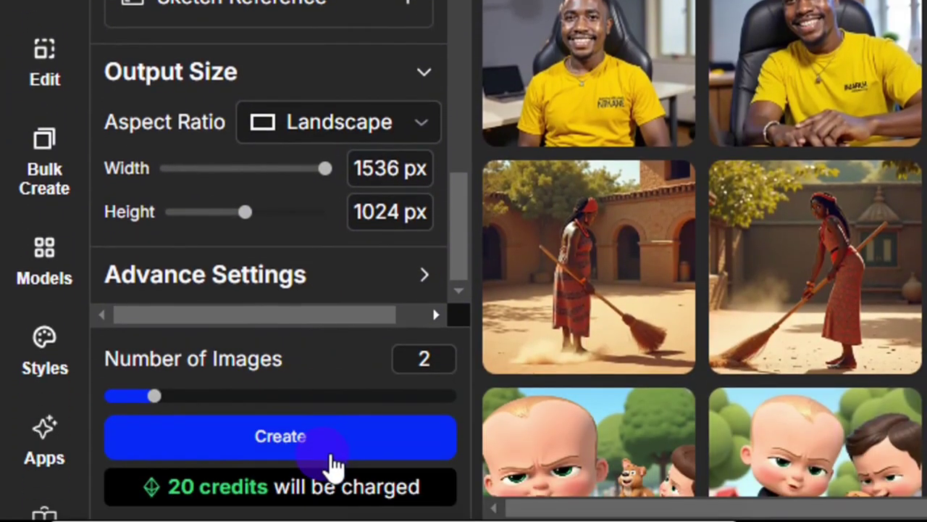
pyautogui.click(330, 453)
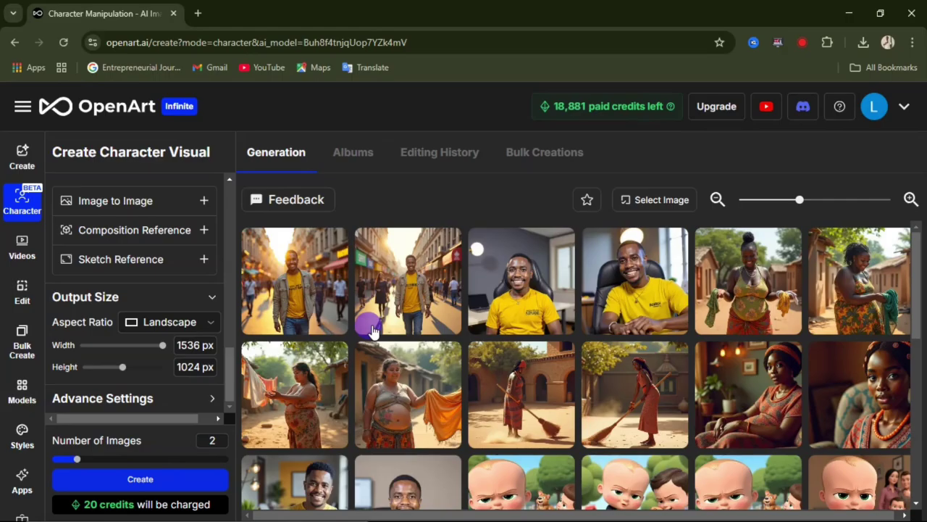
# View both generated street images, download the second one as JPG, and close the preview.
pyautogui.click(293, 278)
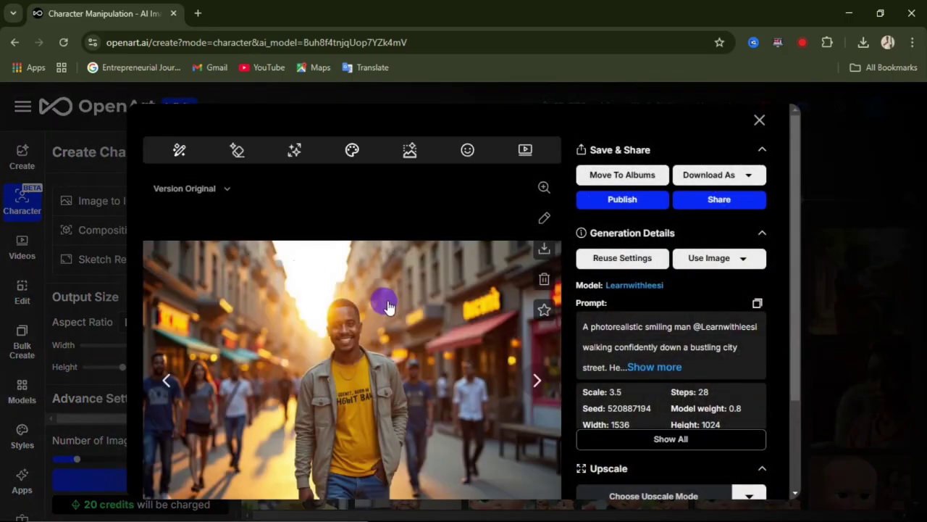
pyautogui.scroll(-2, 384, 311)
pyautogui.scroll(2, 378, 248)
pyautogui.click(538, 382)
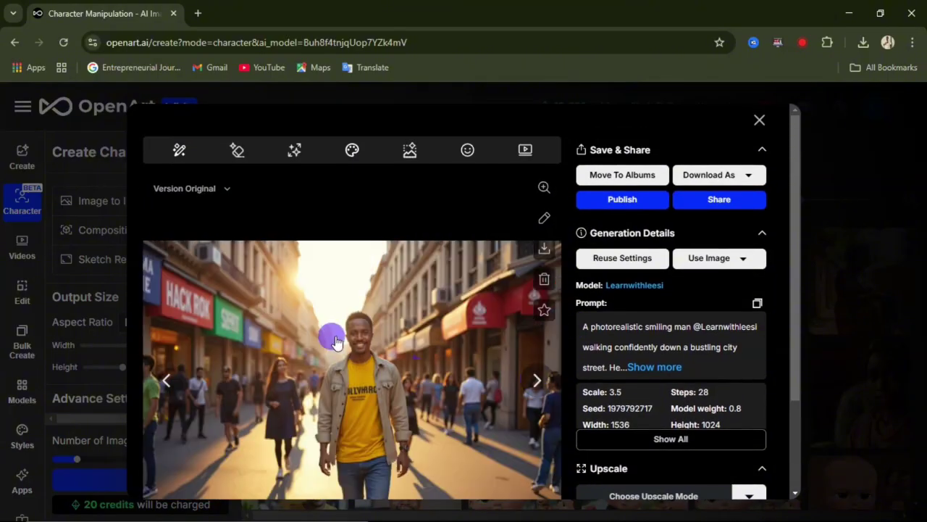
pyautogui.scroll(-2, 362, 321)
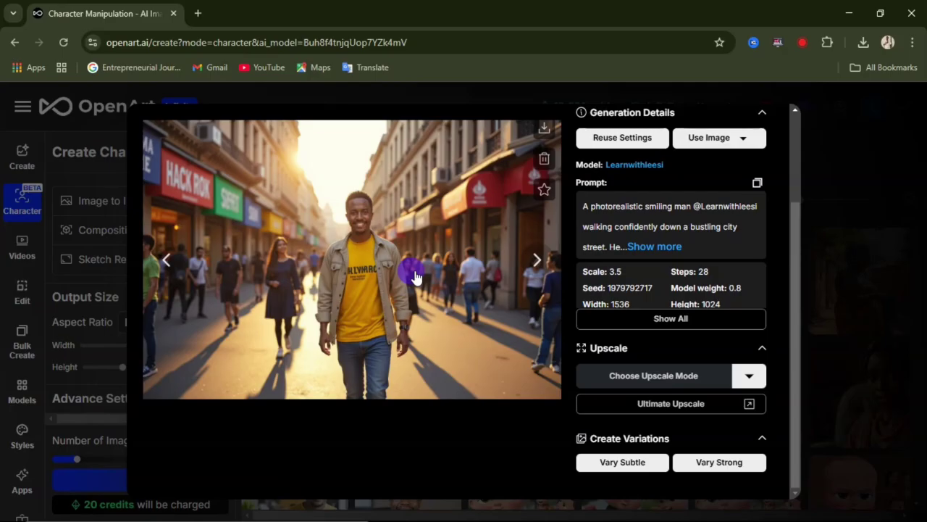
pyautogui.scroll(2, 425, 258)
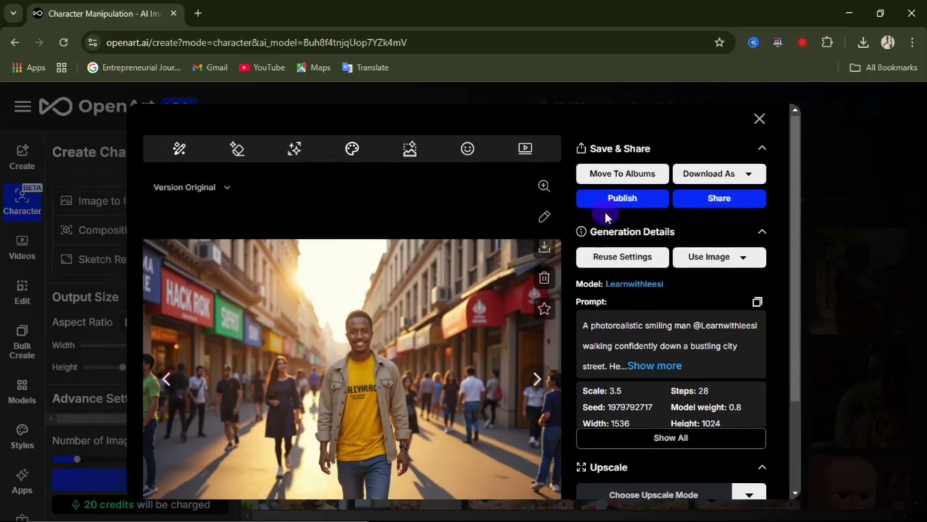
pyautogui.click(751, 178)
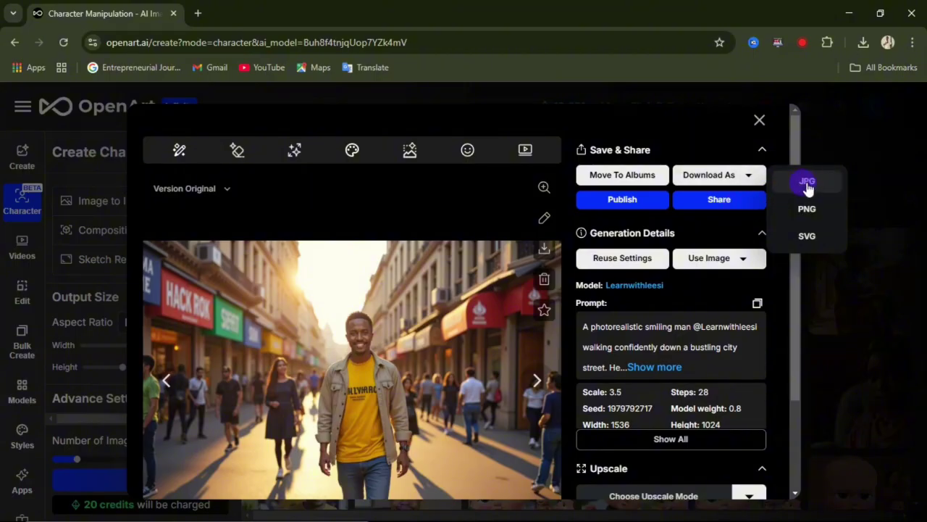
pyautogui.click(806, 182)
pyautogui.click(759, 120)
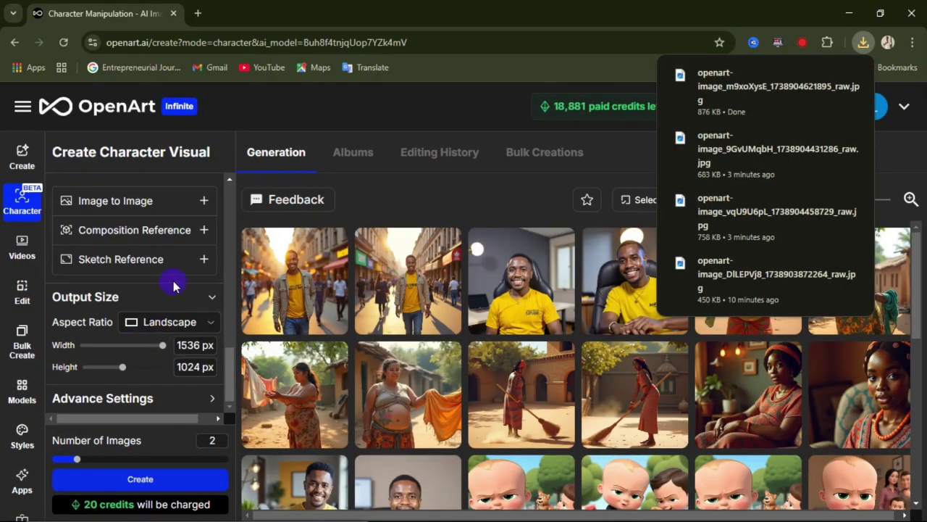
# Open the office image with the brass lamp and laptop and send it to Image to Video.
pyautogui.scroll(5, 172, 285)
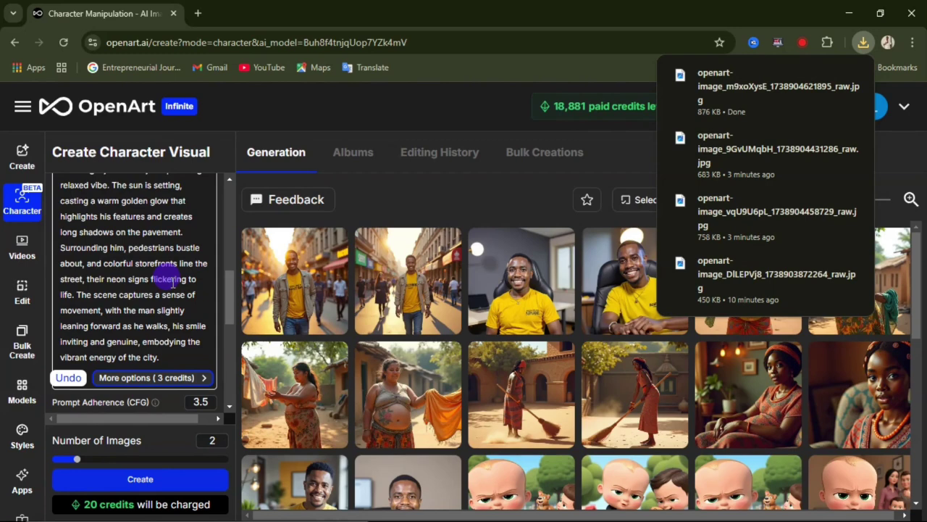
pyautogui.click(161, 232)
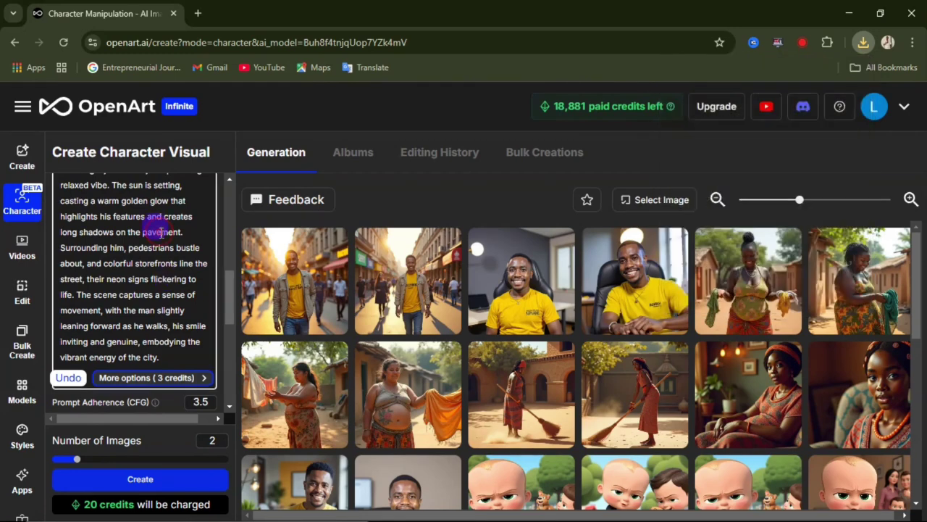
pyautogui.click(523, 286)
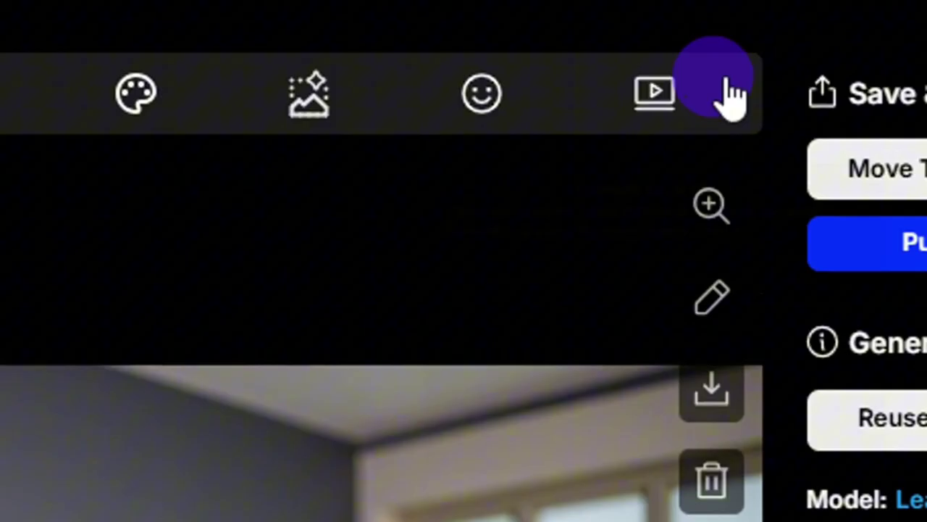
pyautogui.click(557, 95)
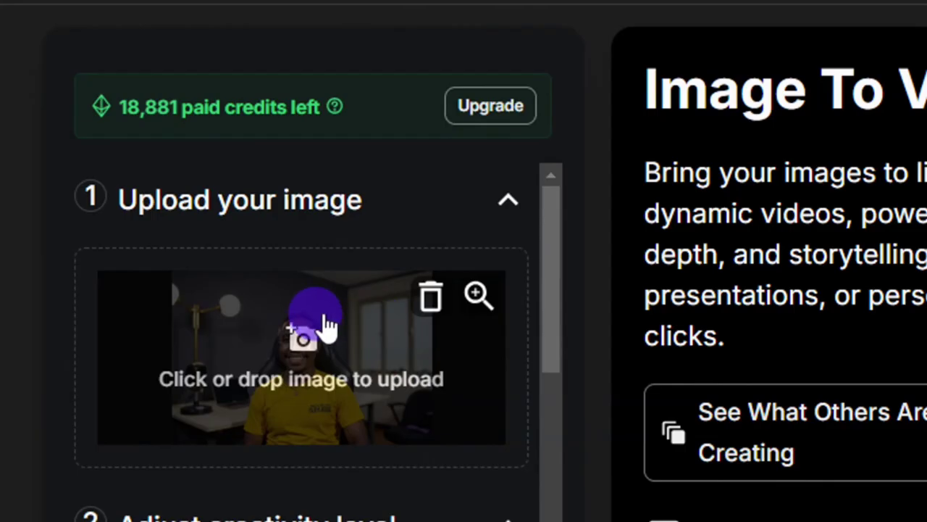
# Check the uploaded image and creativity level, and describe the wanted video output as "Talking".
pyautogui.scroll(-5, 322, 325)
pyautogui.scroll(2, 317, 325)
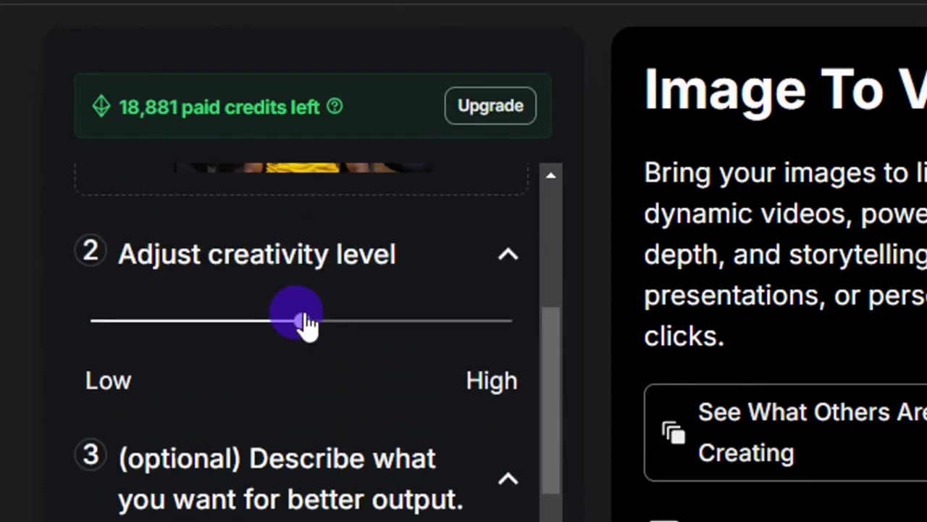
pyautogui.moveTo(307, 328)
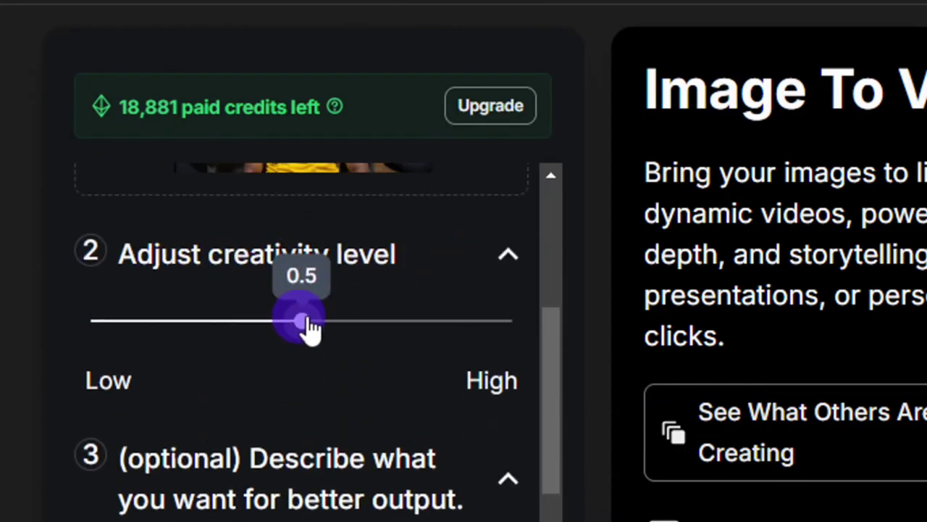
pyautogui.scroll(-5, 330, 355)
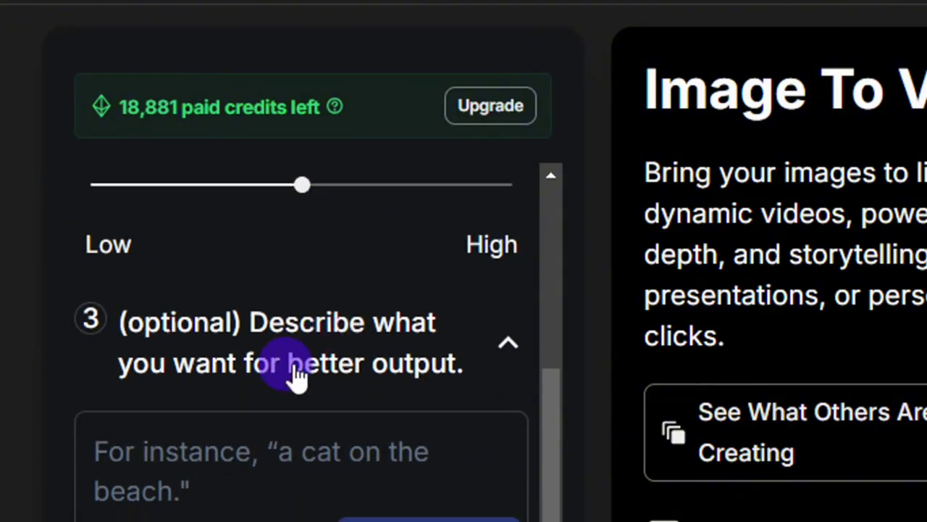
pyautogui.click(186, 373)
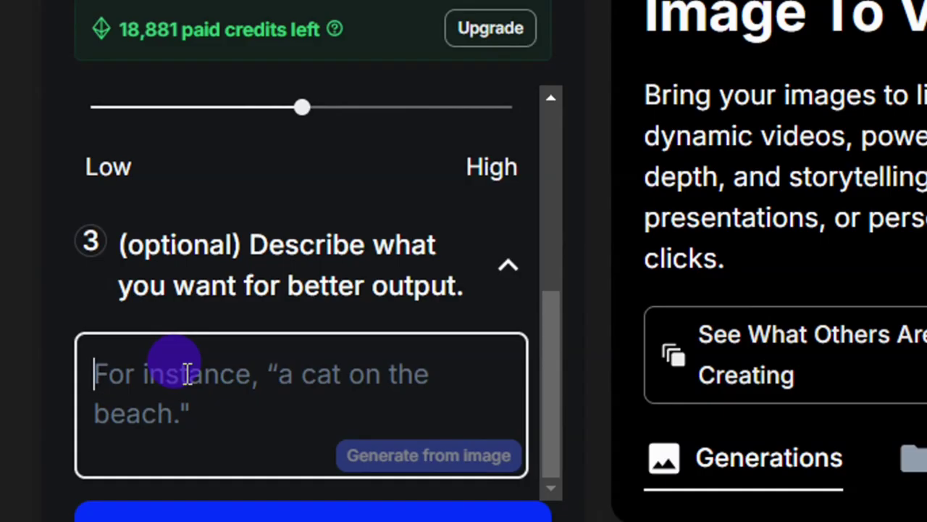
pyautogui.write('T')
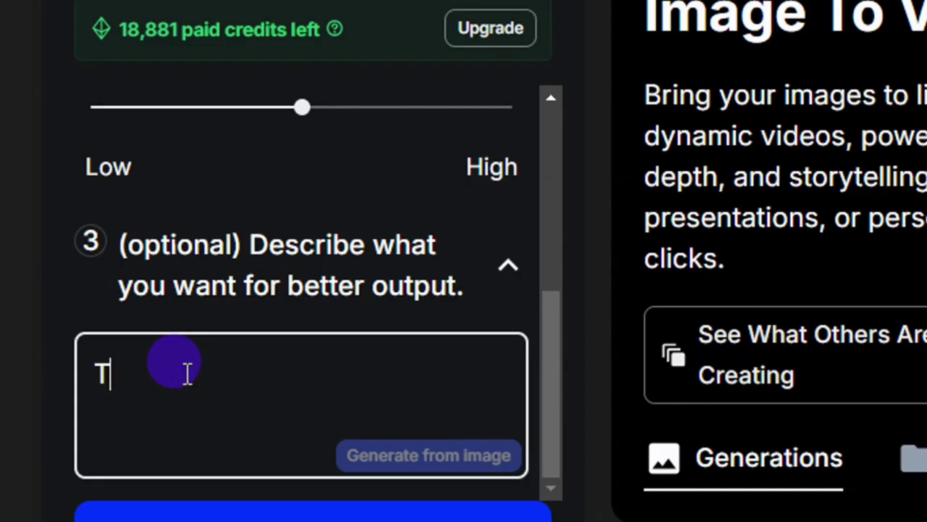
pyautogui.write('alking')
# Create the video from the office image and play the generated clip.
pyautogui.scroll(2, 182, 383)
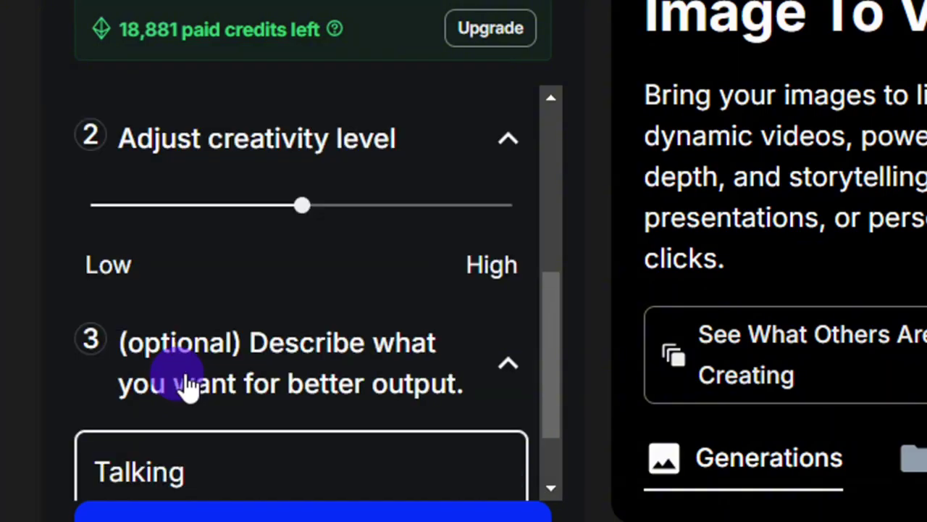
pyautogui.scroll(-2, 239, 387)
pyautogui.scroll(-1, 413, 434)
pyautogui.click(193, 355)
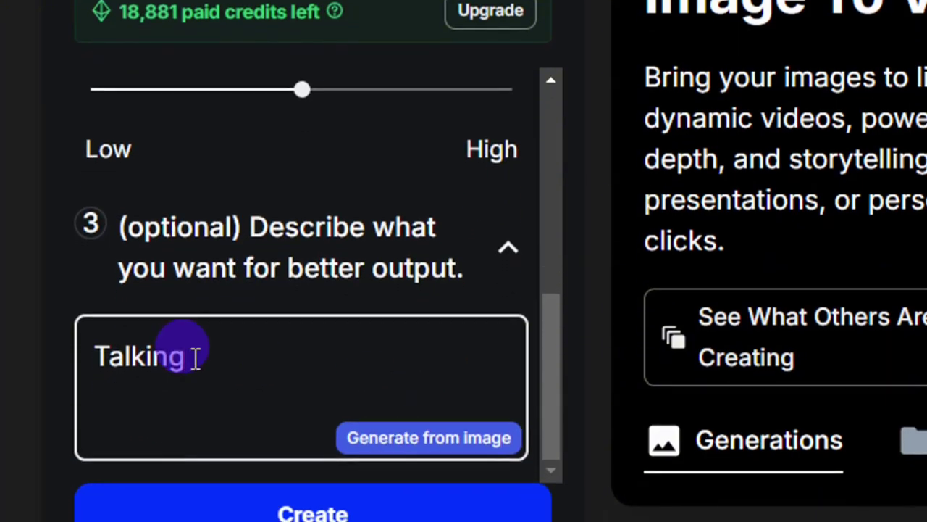
pyautogui.click(369, 448)
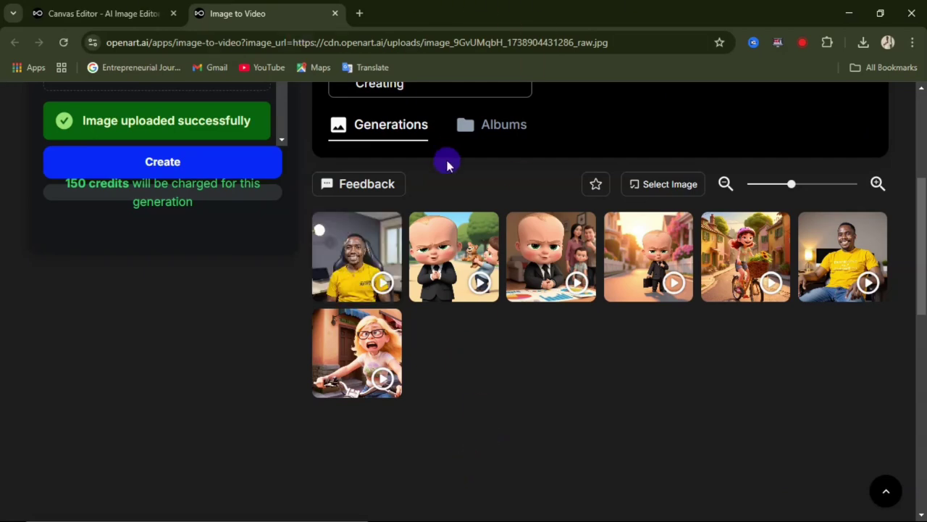
pyautogui.click(345, 247)
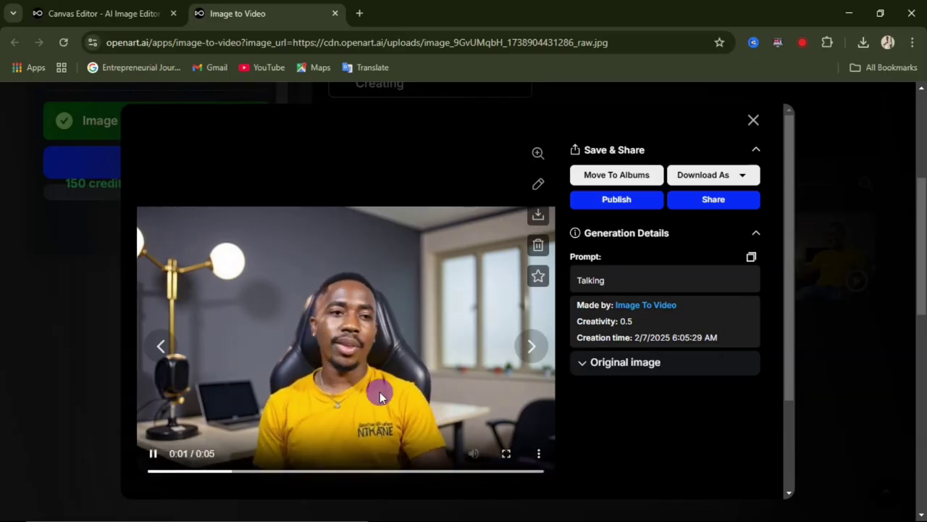
# Pause the talking office clip, download it as MP4, and close the preview.
pyautogui.click(153, 454)
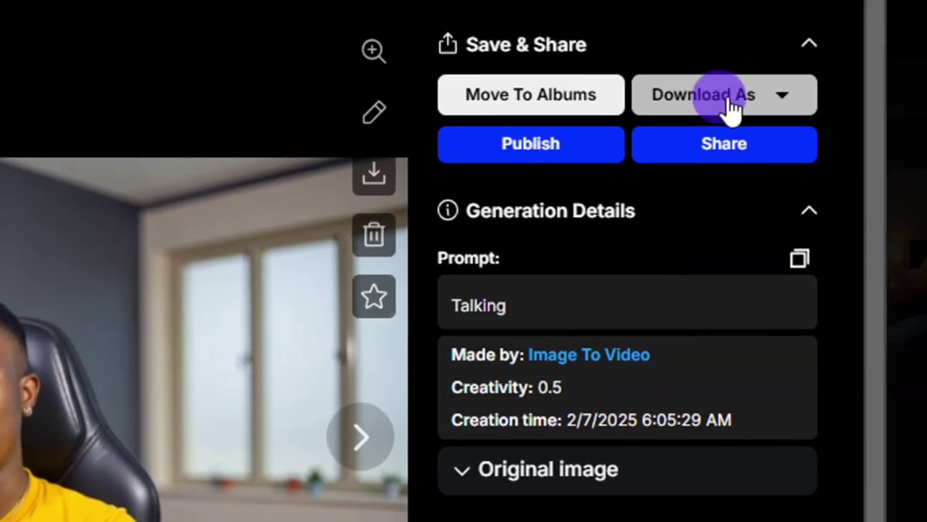
pyautogui.click(783, 98)
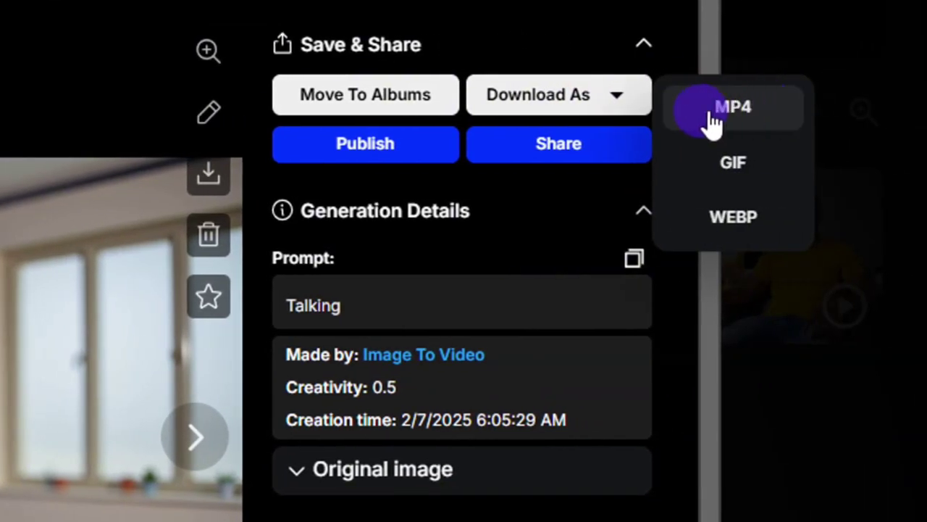
pyautogui.click(735, 167)
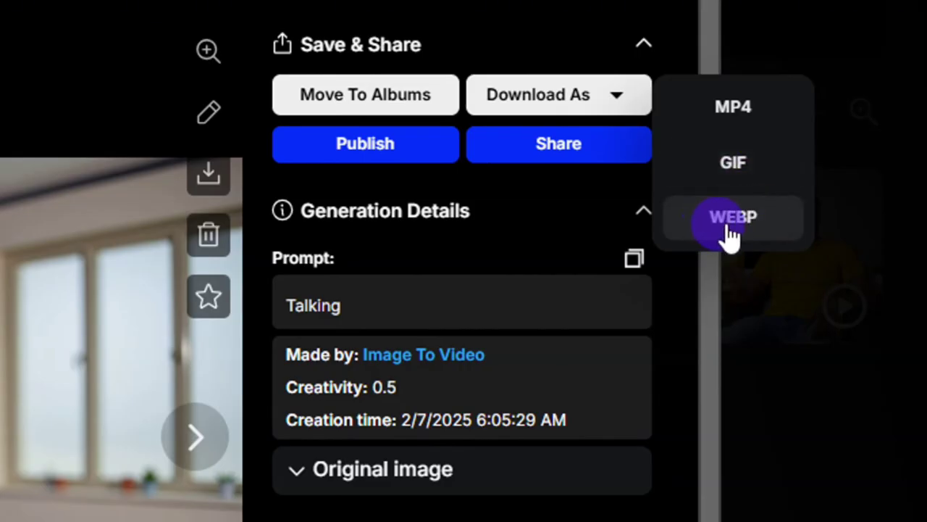
pyautogui.click(737, 124)
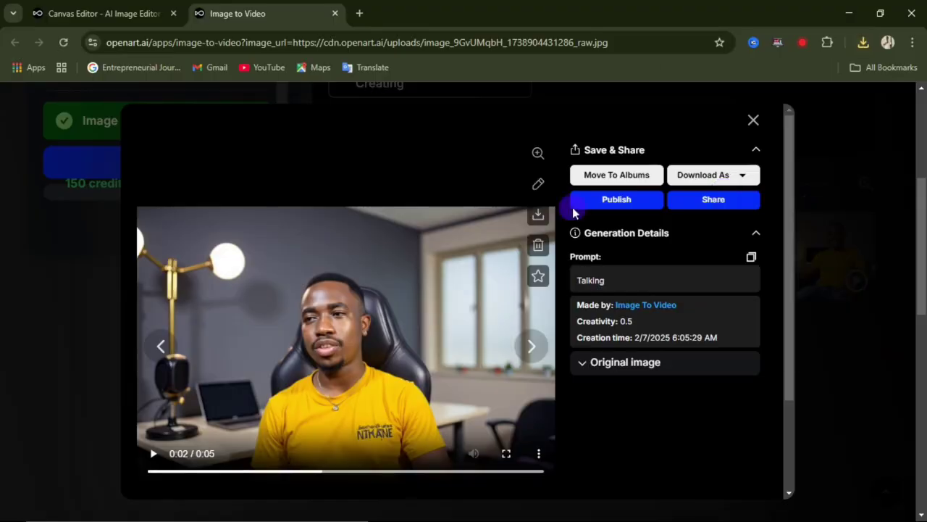
pyautogui.click(754, 120)
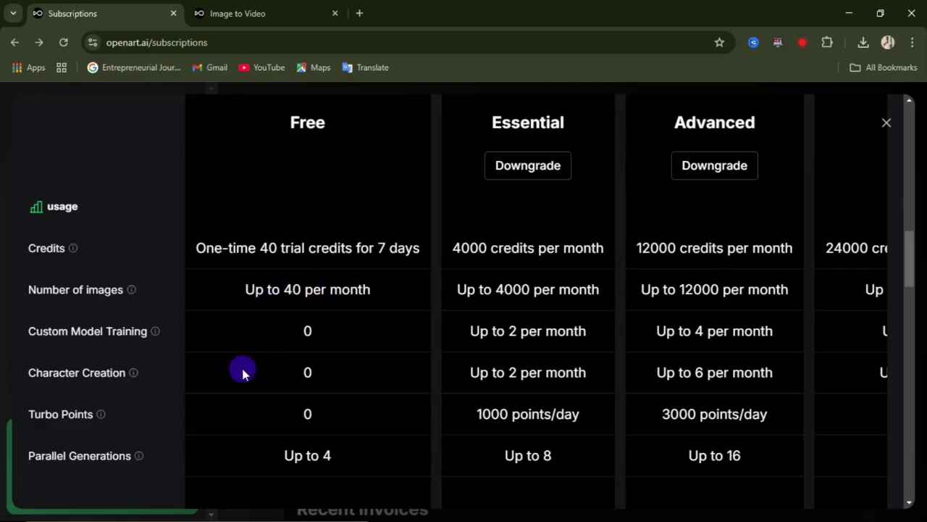
# Examine the Essential subscription plan's monthly price, credits, personalized models, consistent characters and included features.
pyautogui.scroll(10, 243, 373)
pyautogui.scroll(-3, 205, 286)
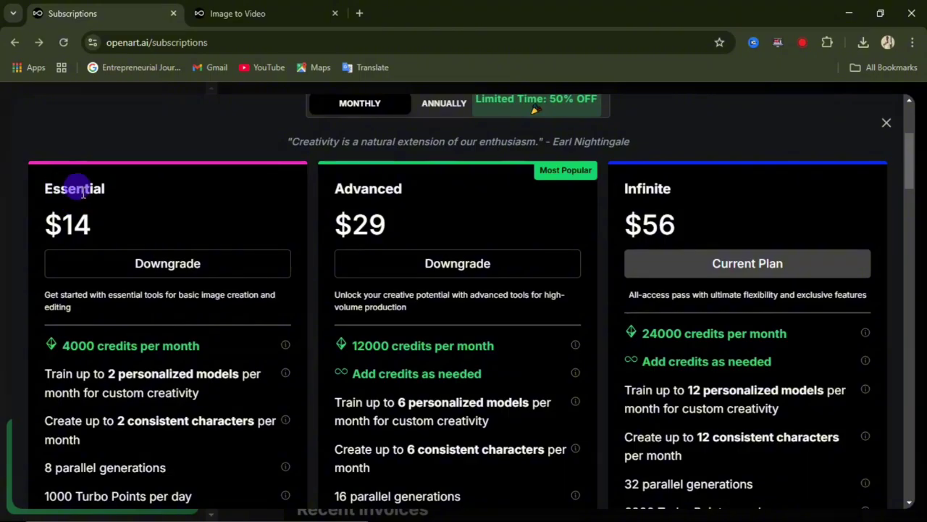
pyautogui.scroll(-1, 165, 223)
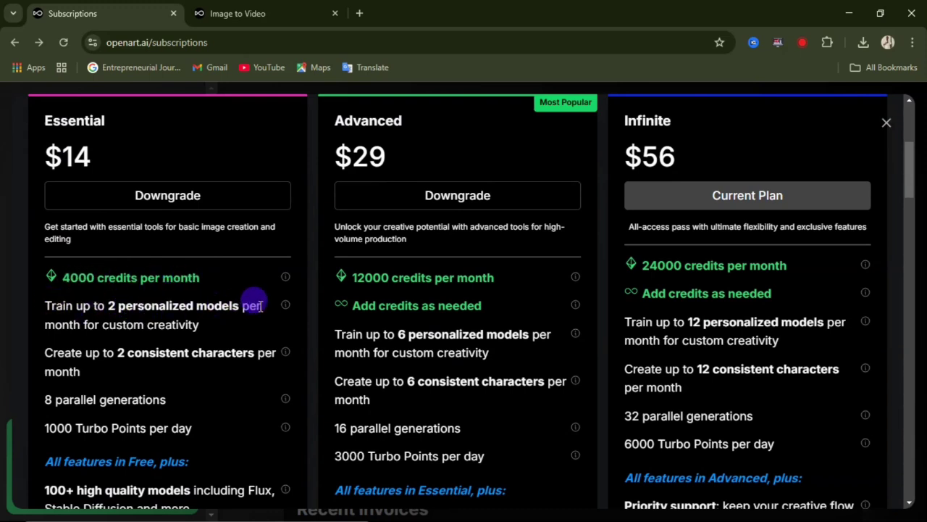
pyautogui.scroll(-1, 194, 319)
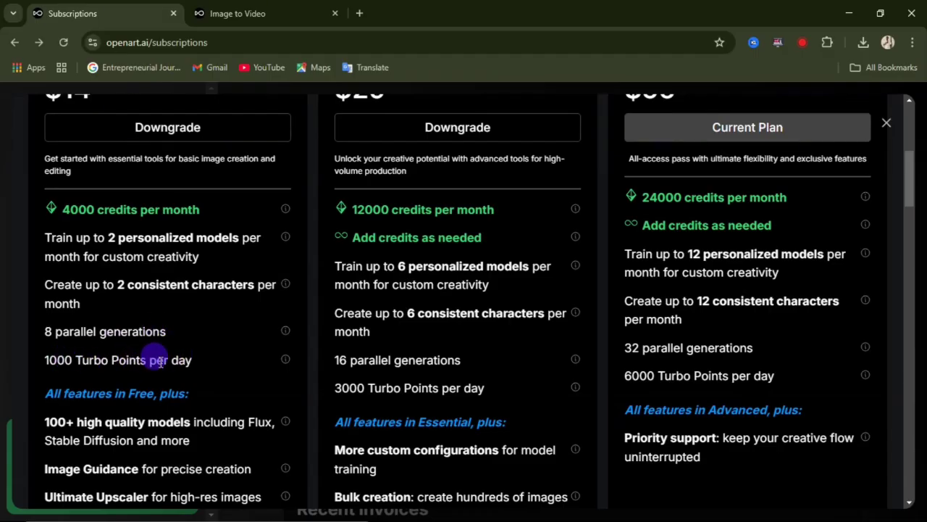
pyautogui.scroll(-1, 159, 362)
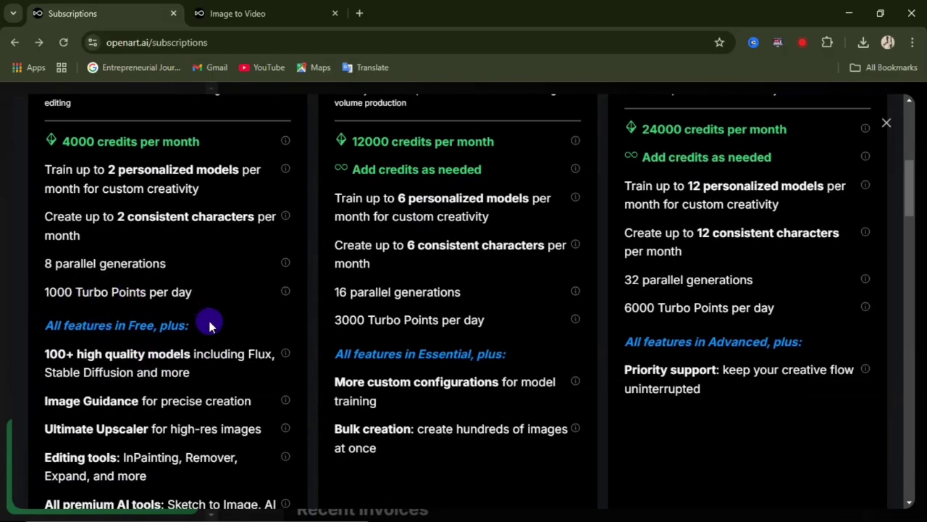
pyautogui.scroll(-1, 210, 326)
pyautogui.scroll(3, 160, 317)
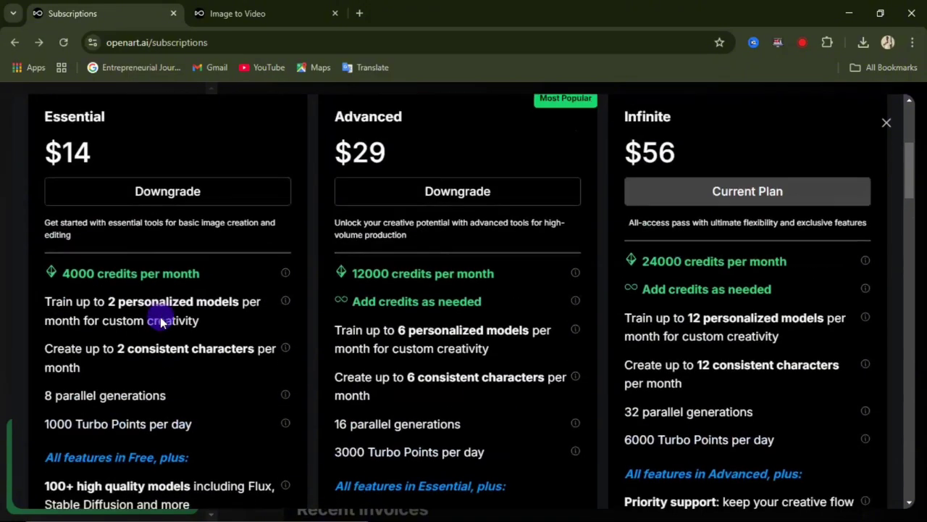
# Examine the Advanced and Infinite plans, comparing their prices, credits, model and character limits, and extra features.
pyautogui.scroll(1, 429, 187)
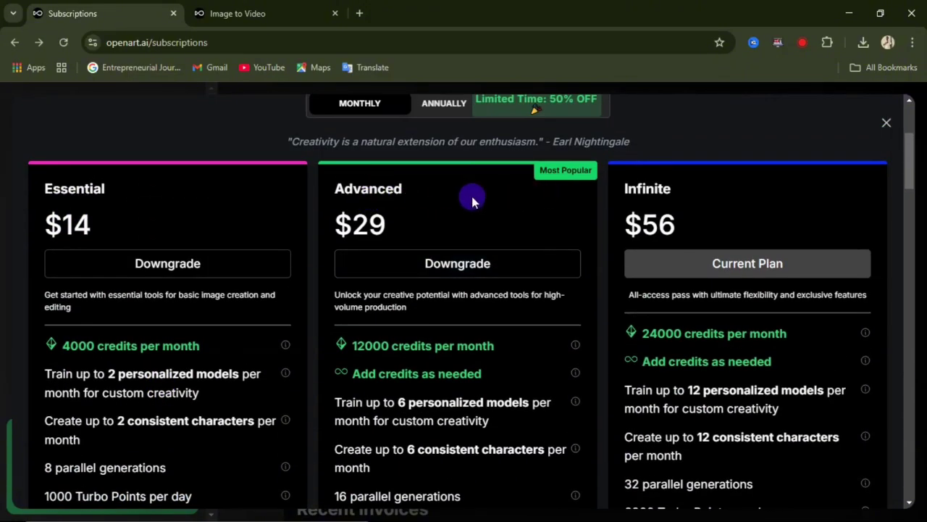
pyautogui.scroll(-1, 521, 206)
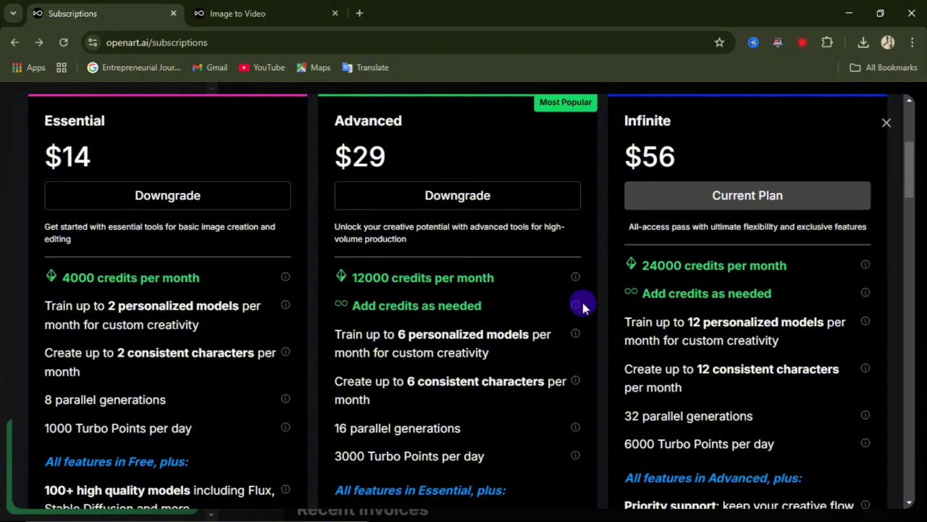
pyautogui.moveTo(576, 310)
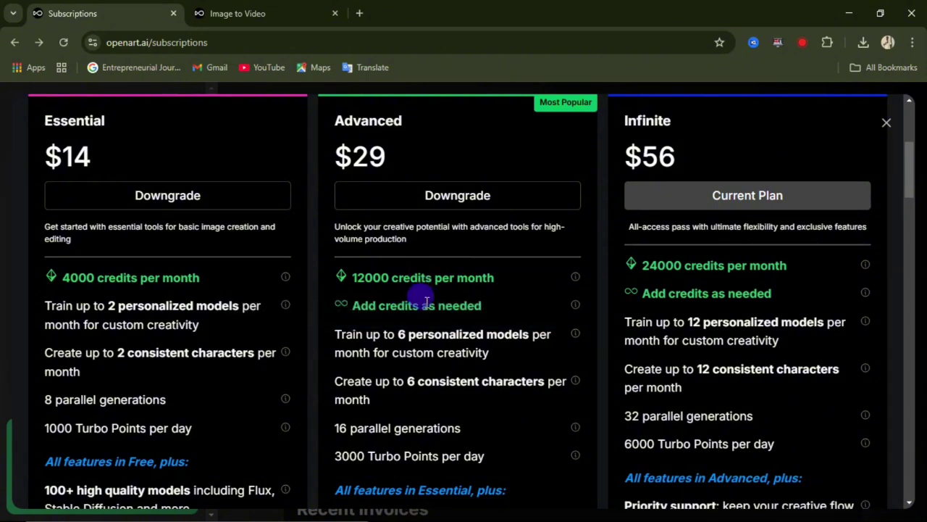
pyautogui.scroll(-2, 395, 327)
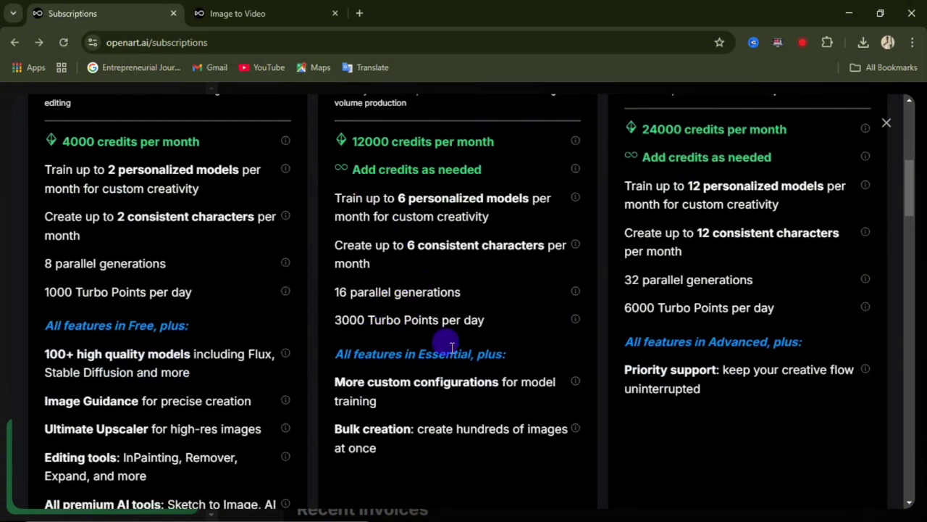
pyautogui.scroll(2, 457, 310)
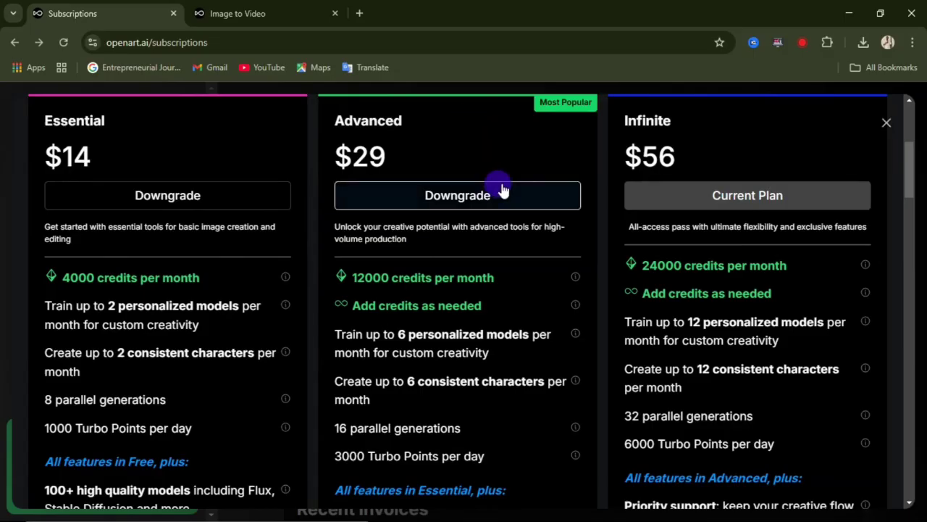
pyautogui.scroll(1, 501, 186)
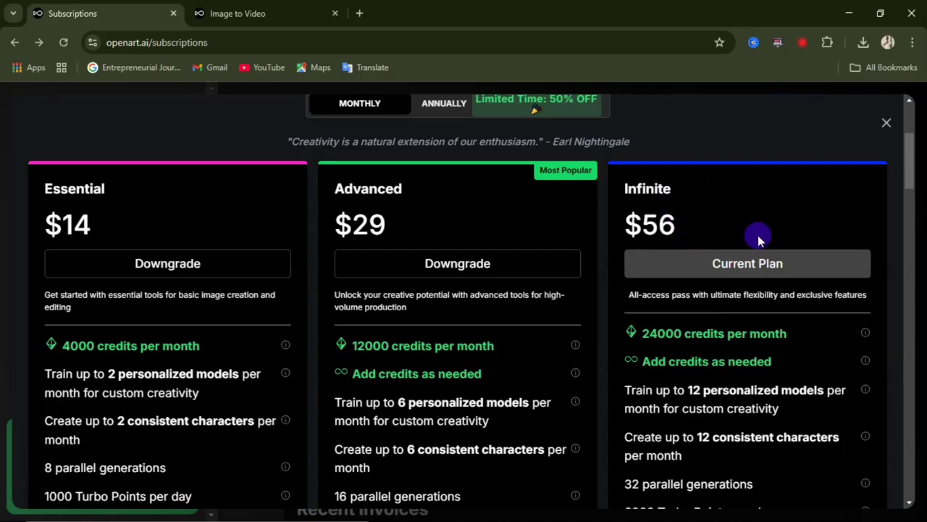
pyautogui.scroll(-3, 737, 269)
pyautogui.scroll(-2, 735, 264)
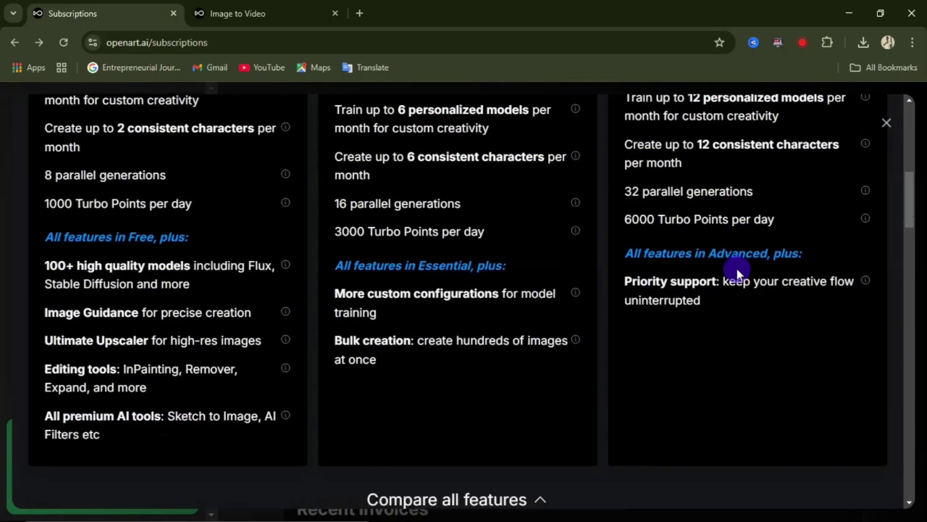
# Review the Extra Credits add-on and go over all monthly plans down to the feature comparison table.
pyautogui.scroll(4, 693, 299)
pyautogui.scroll(2, 691, 297)
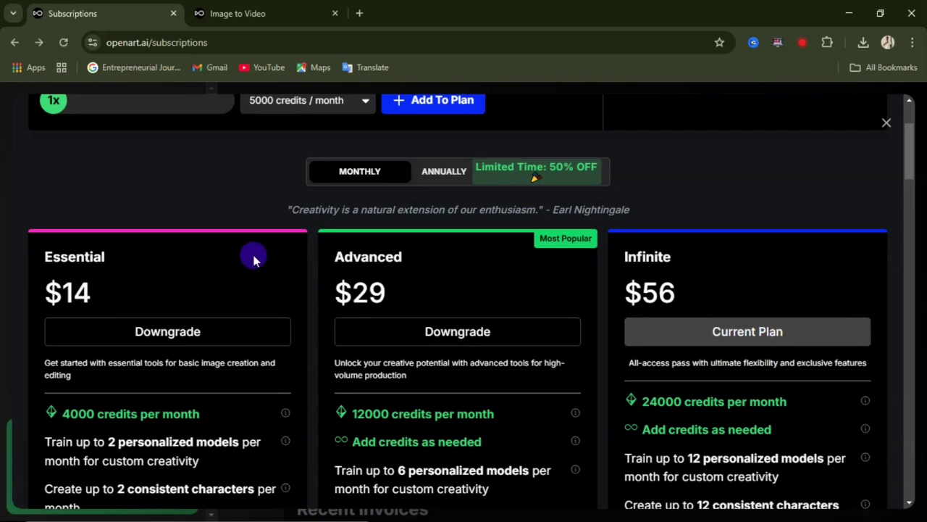
pyautogui.scroll(1, 252, 258)
pyautogui.scroll(1, 253, 258)
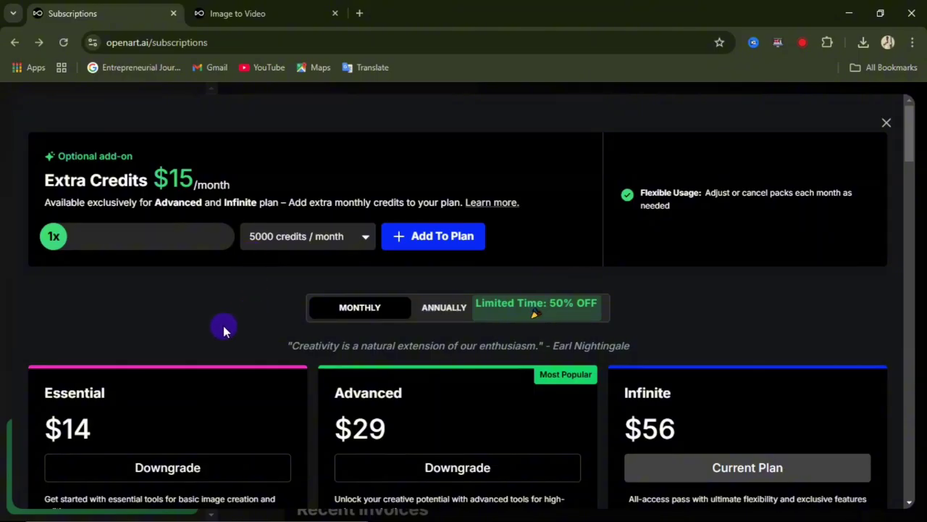
pyautogui.scroll(-2, 223, 325)
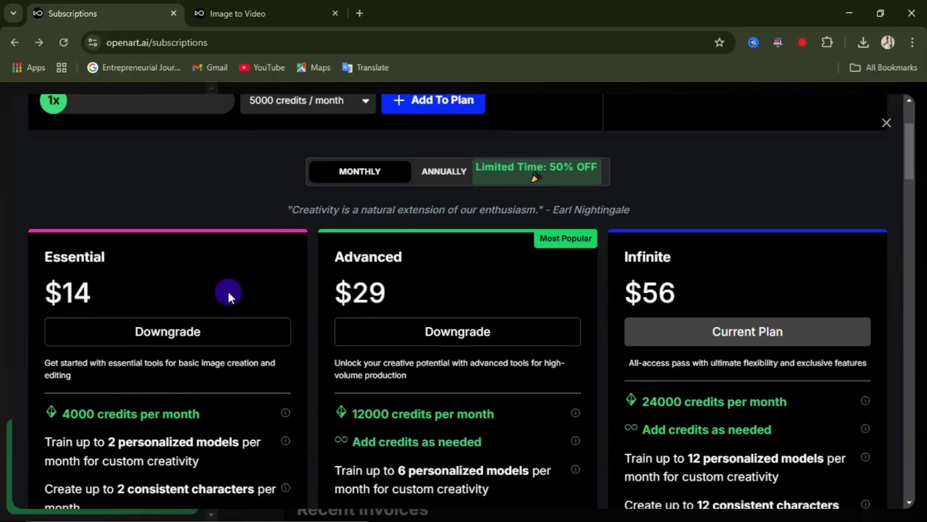
pyautogui.scroll(-4, 232, 294)
pyautogui.scroll(-1, 232, 295)
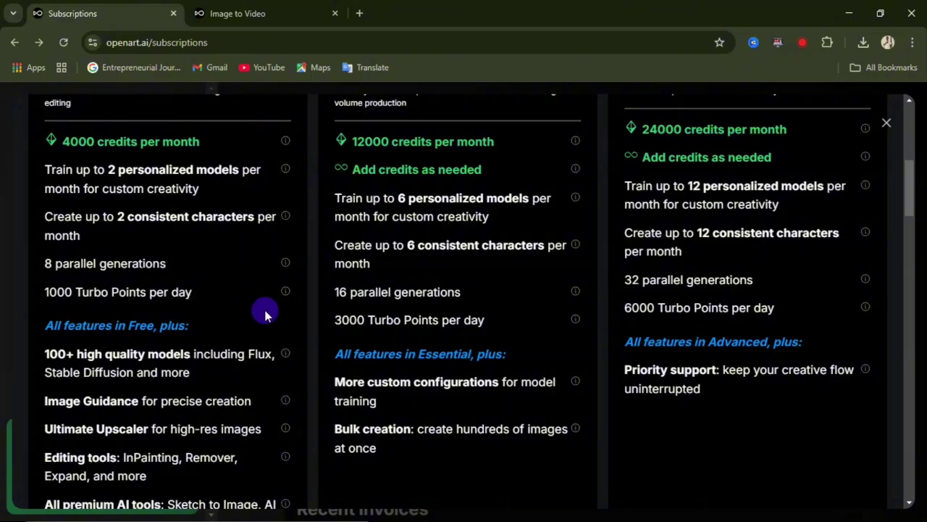
pyautogui.scroll(-3, 265, 311)
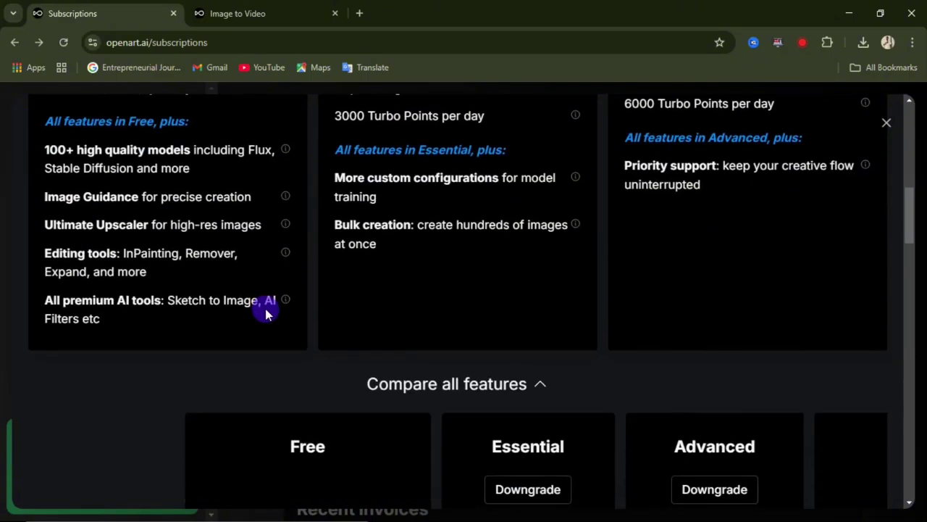
pyautogui.scroll(-5, 265, 311)
pyautogui.scroll(13, 266, 309)
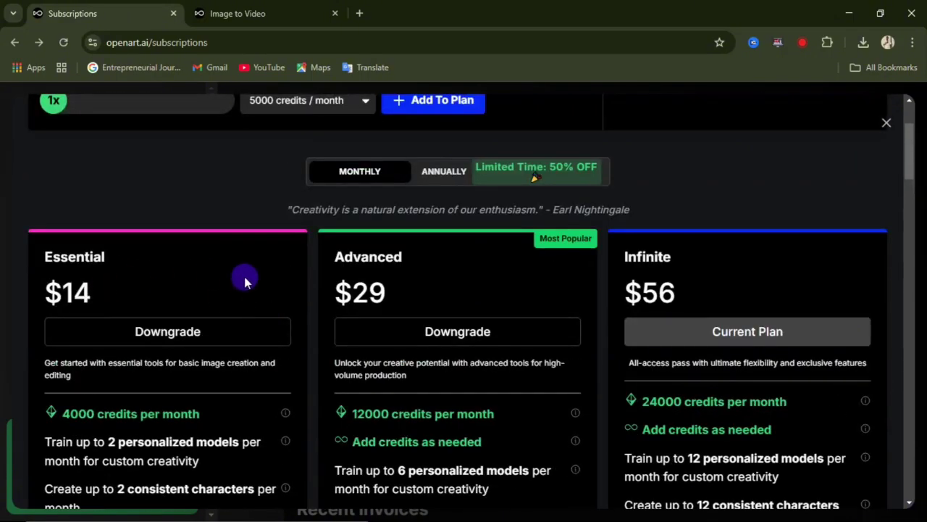
pyautogui.scroll(1, 245, 277)
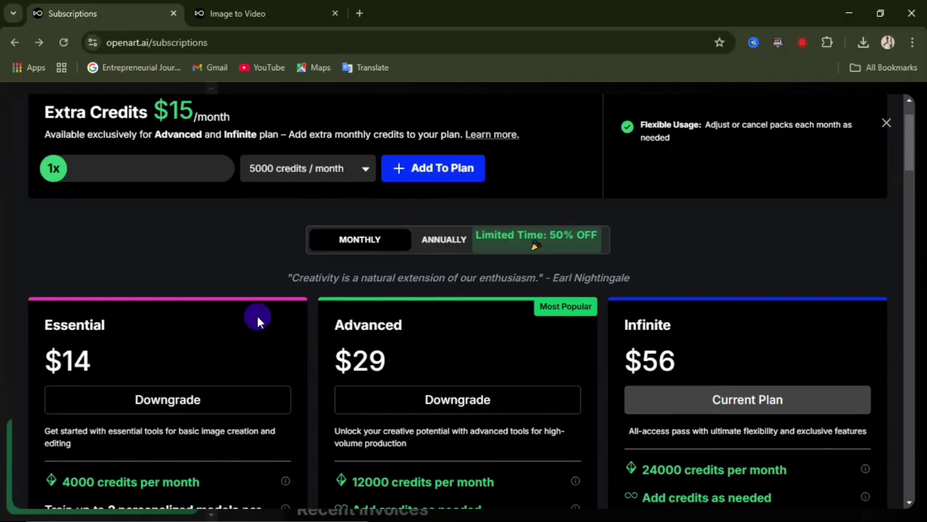